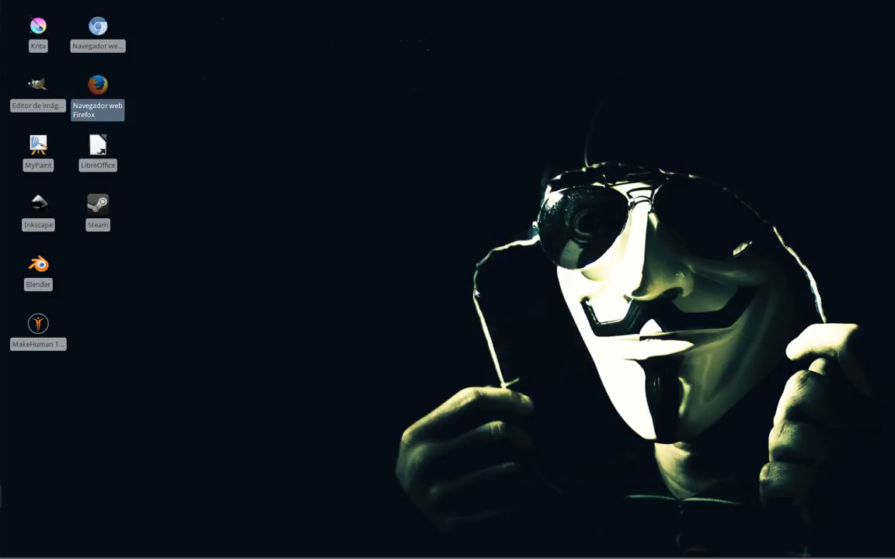
Launch GIMP and close the floating Navegación dock.
double_click(35, 90)
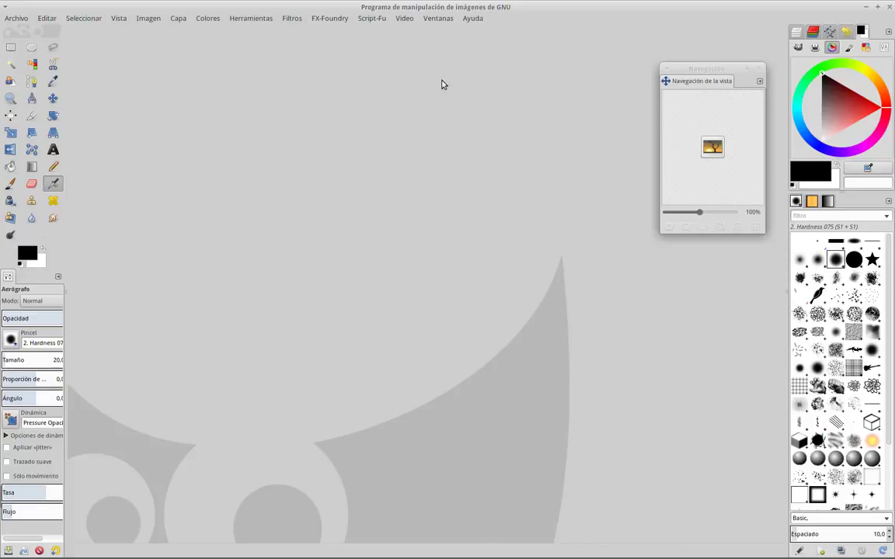
left_click(436, 18)
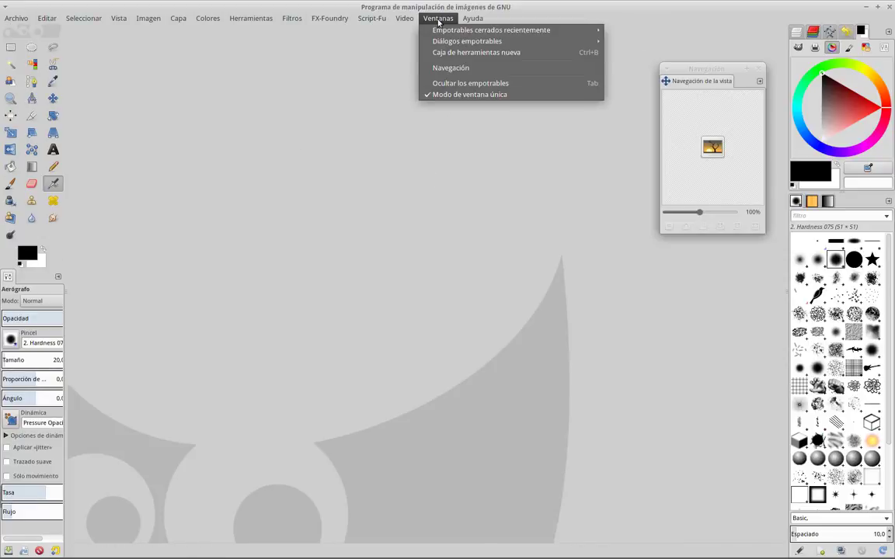
left_click(393, 18)
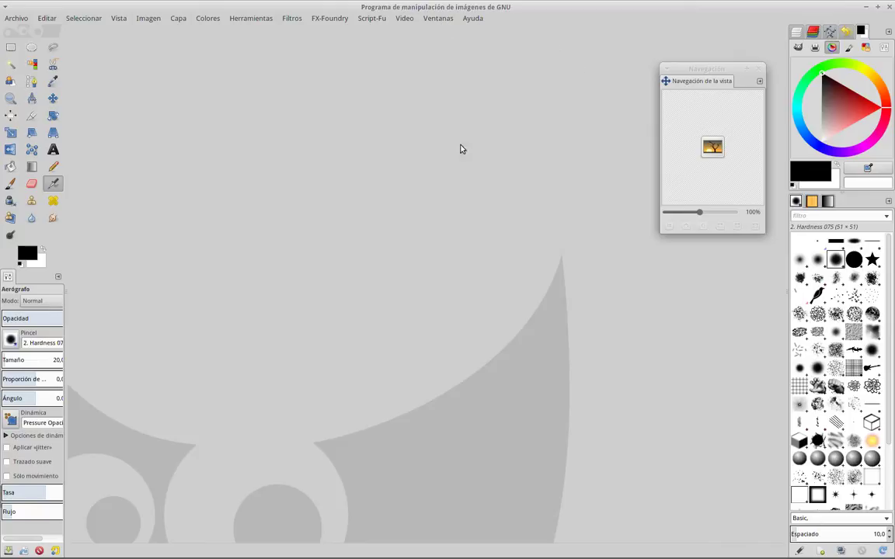
left_click(760, 68)
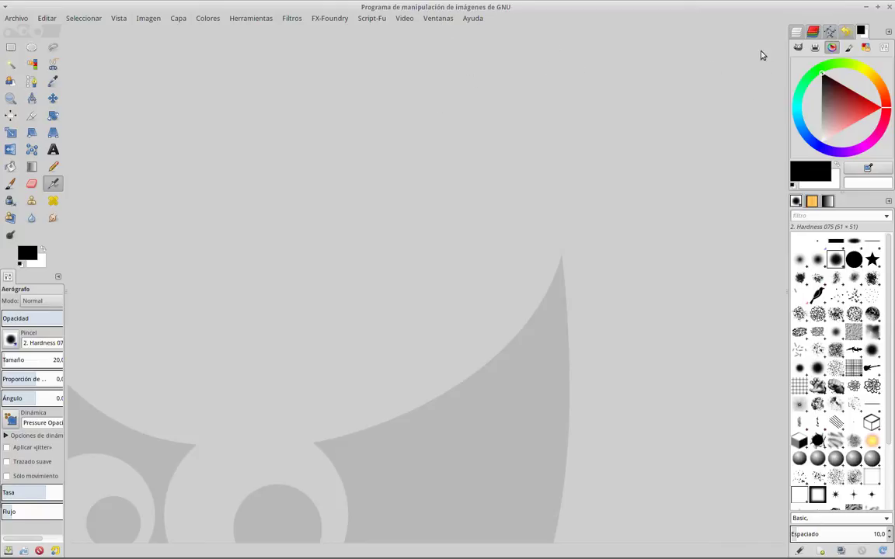
Try multi-window mode, nudge the brushes dock and toolbox, then restore Modo de ventana única.
left_click(438, 18)
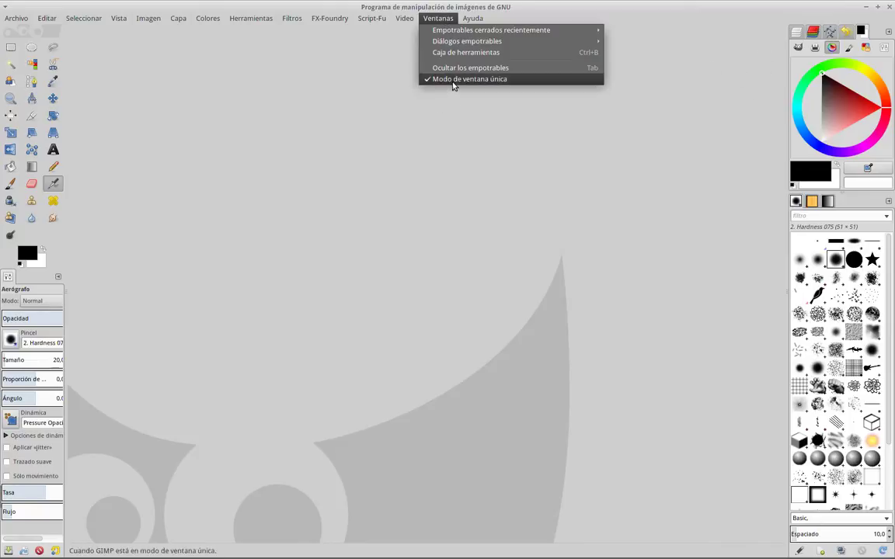
left_click(453, 80)
mouse_move(823, 7)
left_mouse_down()
mouse_move(814, 8)
mouse_move(823, 18)
left_mouse_up()
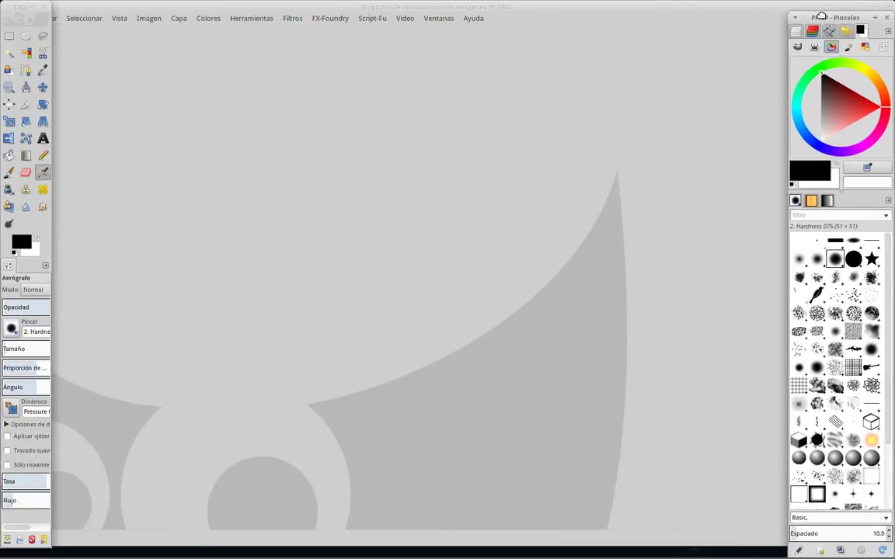
left_click_drag(22, 10, 23, 21)
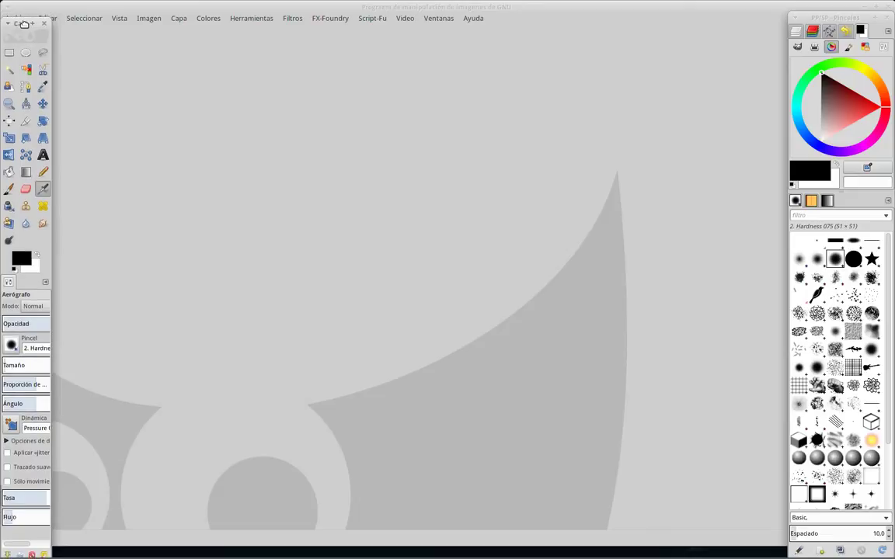
left_click(437, 20)
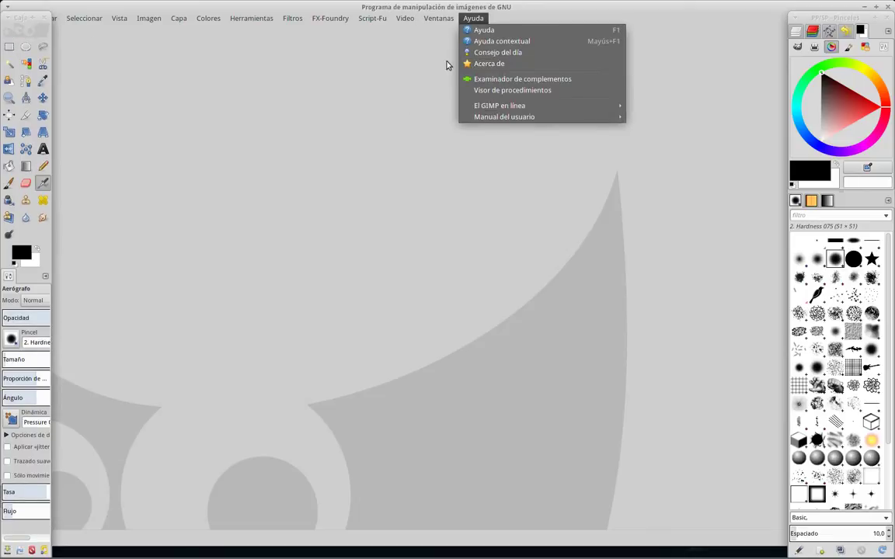
left_click(432, 106)
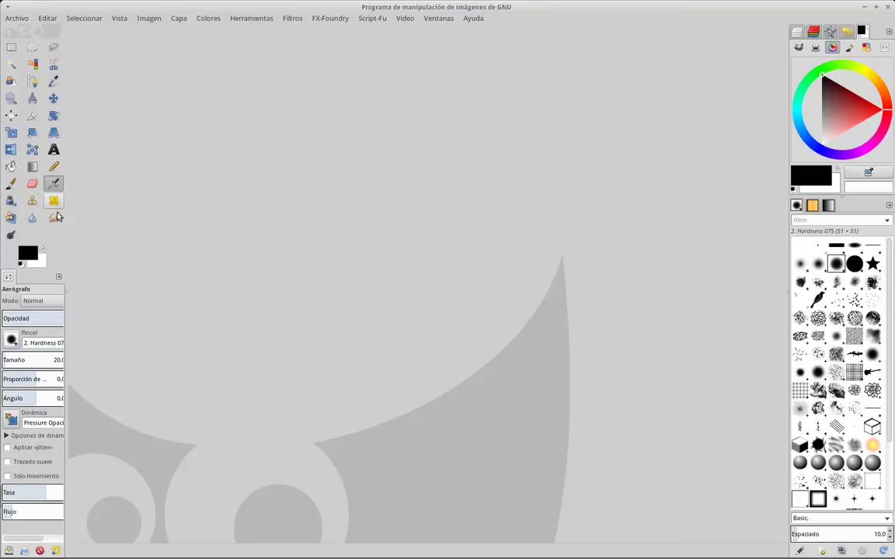
left_click(16, 18)
left_click(16, 21)
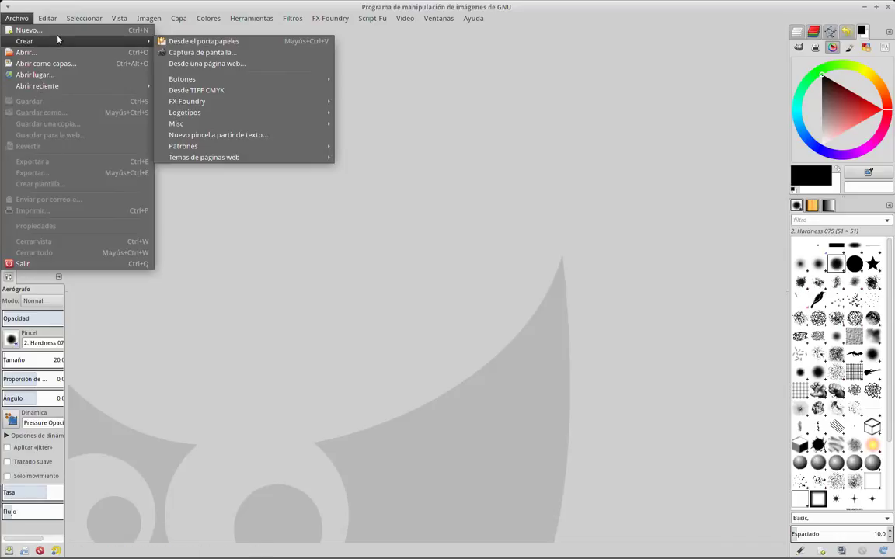
left_click(16, 17)
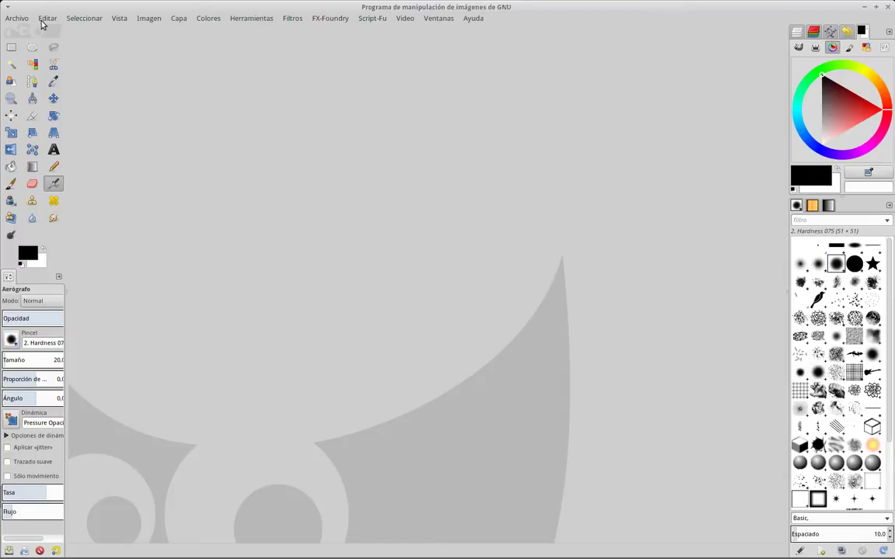
left_click(17, 19)
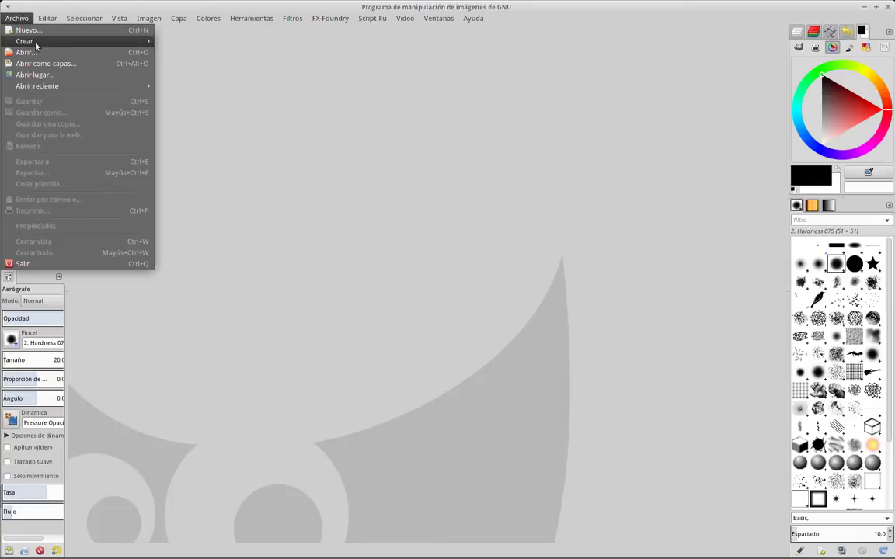
mouse_move(31, 41)
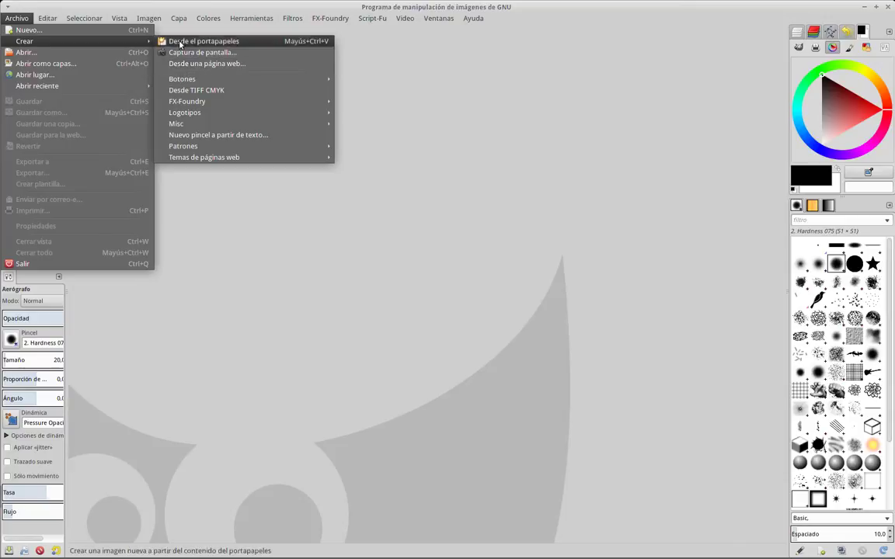
left_click(125, 28)
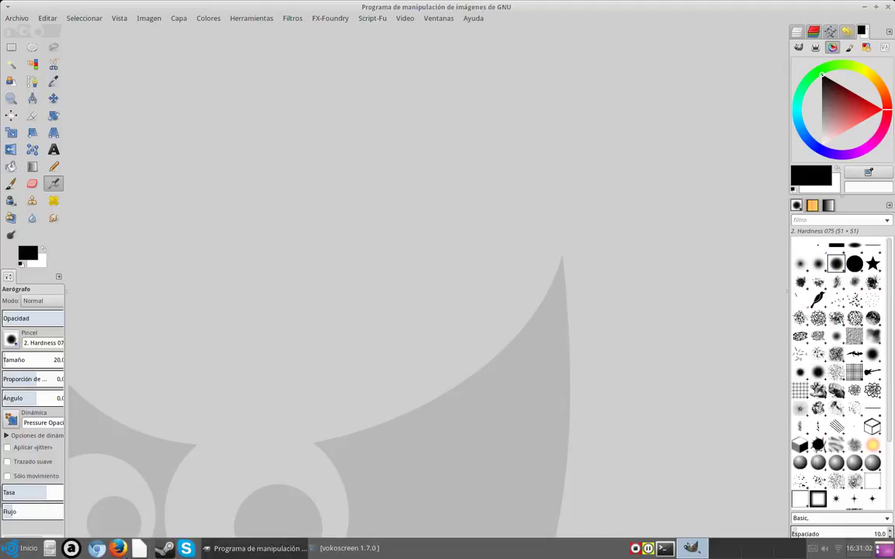
Open and dismiss the Xfce Inicio menu, then open GIMP's Editar menu.
left_click(20, 548)
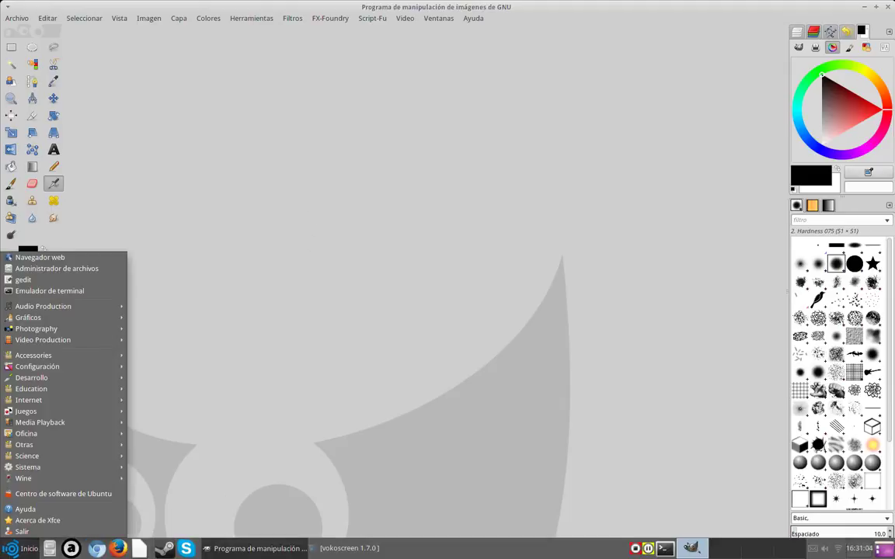
mouse_move(47, 317)
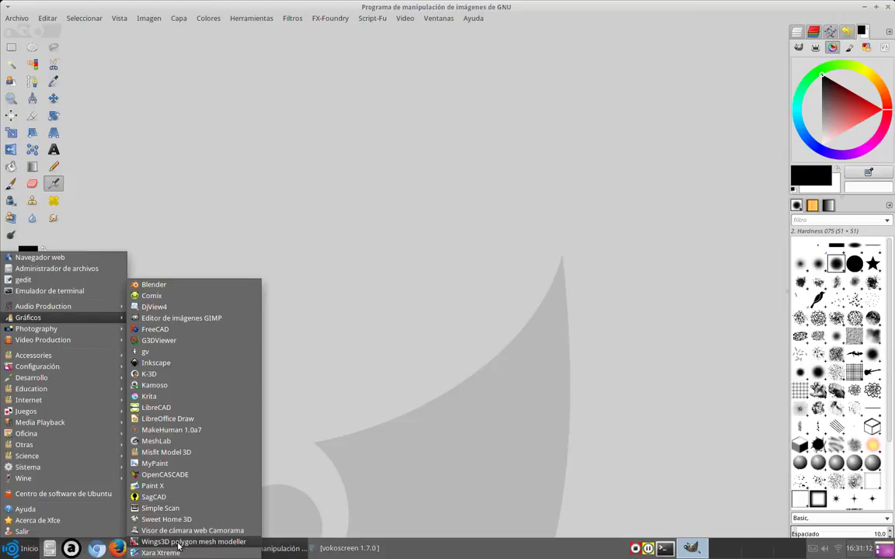
left_click(274, 245)
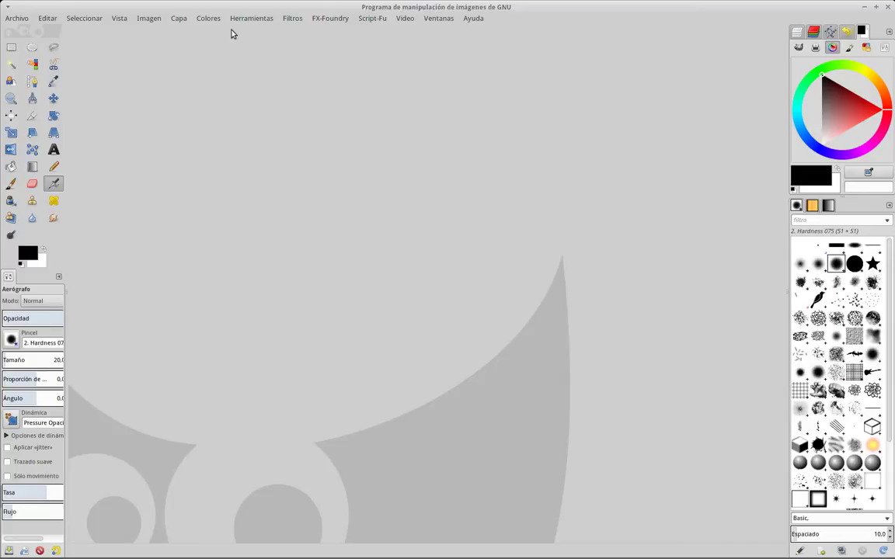
left_click(53, 20)
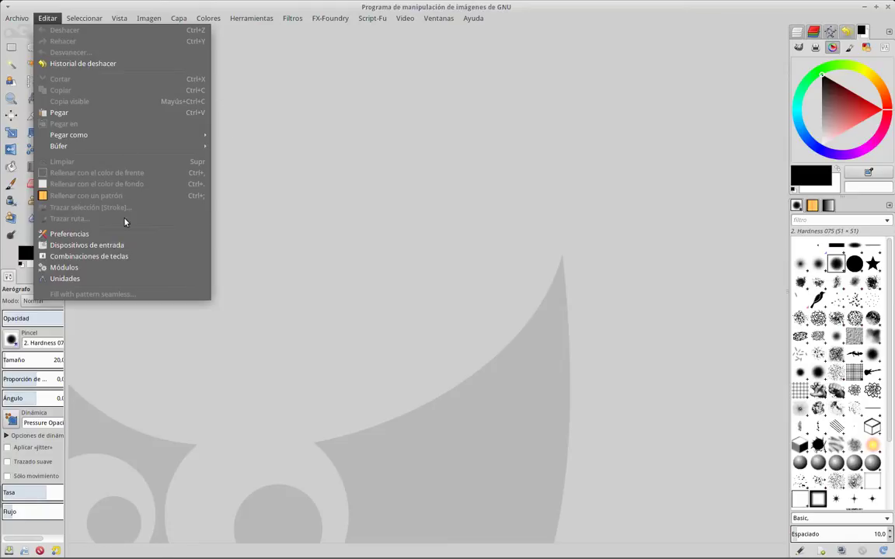
In Preferencias > Dispositivos de entrada, open the extended input device configuration.
left_click(108, 235)
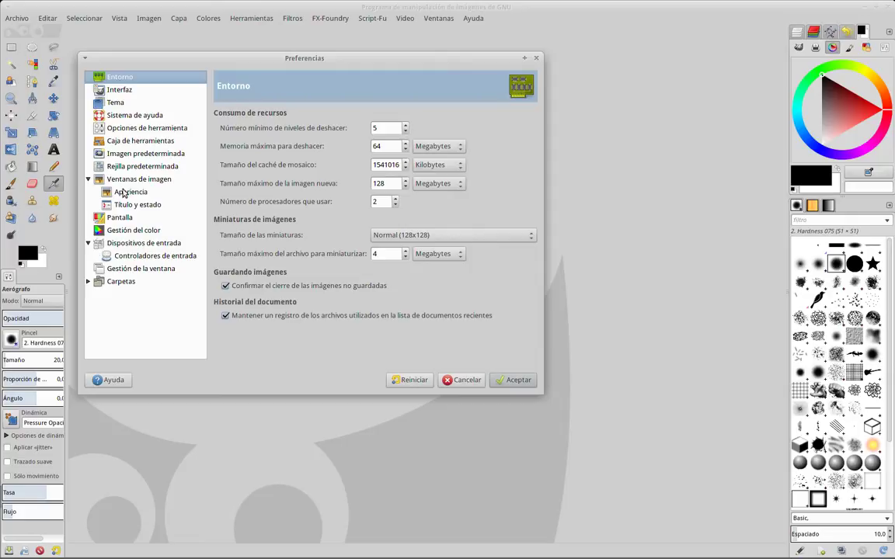
left_click_drag(258, 65, 283, 51)
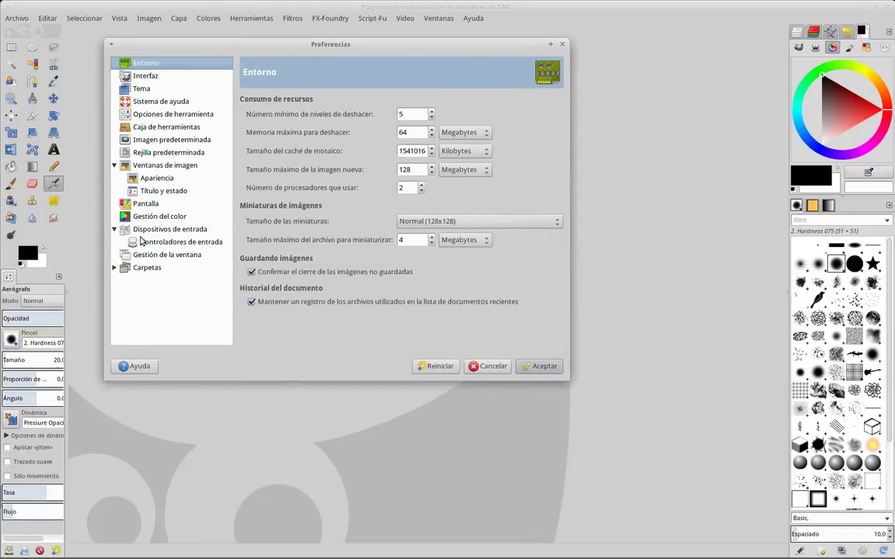
mouse_move(271, 48)
left_mouse_down()
mouse_move(373, 93)
mouse_move(311, 155)
left_mouse_up()
left_click(165, 156)
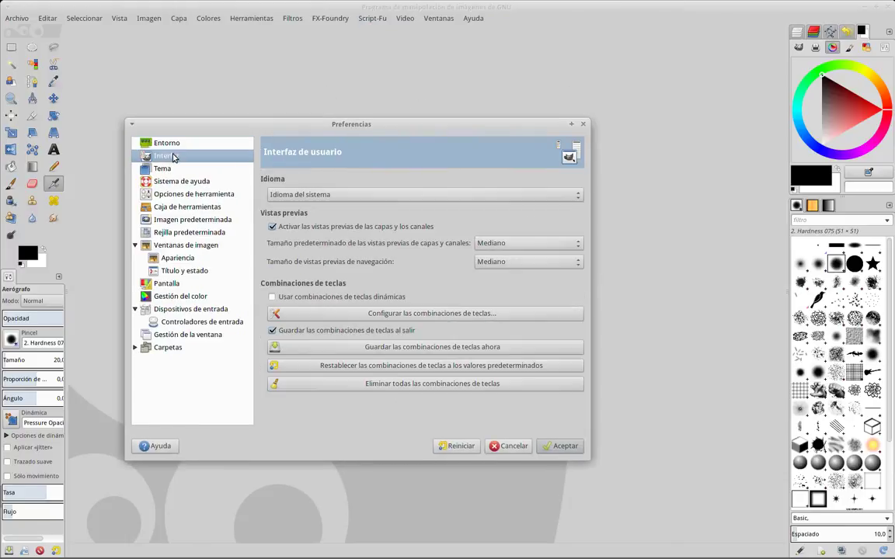
left_click(179, 309)
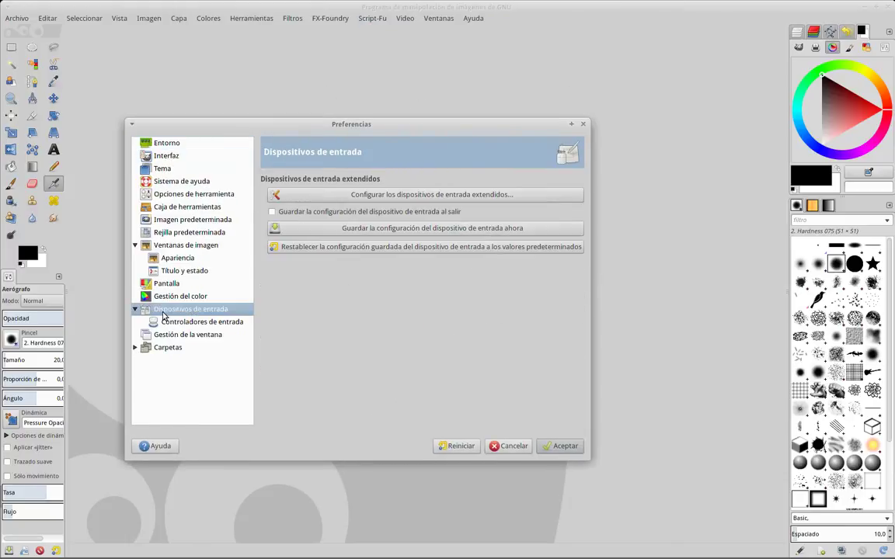
left_click(363, 197)
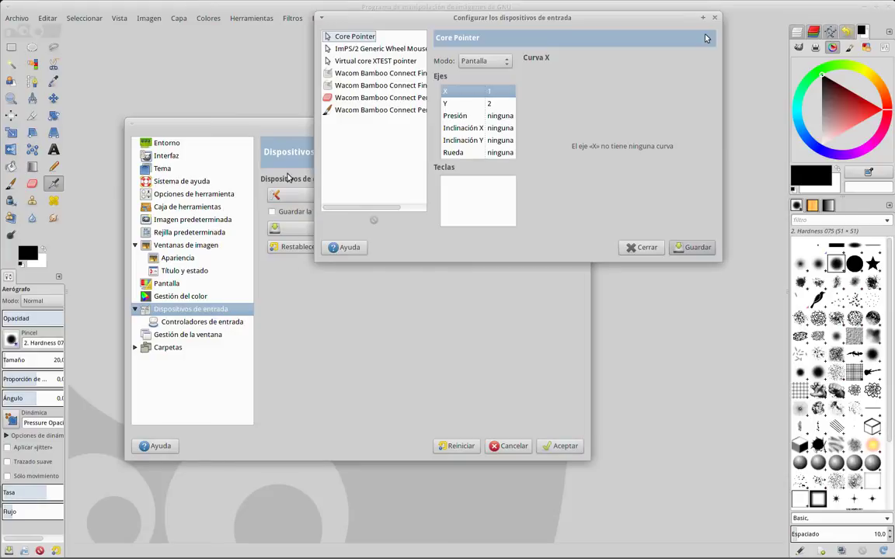
Set the Wacom Bamboo Connect Finger pad mode to Pantalla and close the device configuration.
left_click(369, 76)
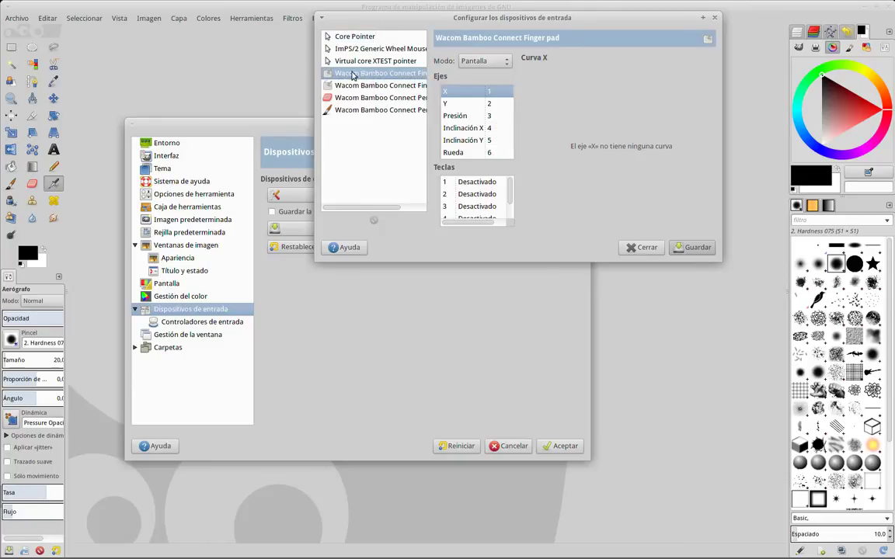
left_click(364, 86)
left_click(367, 73)
left_click(505, 61)
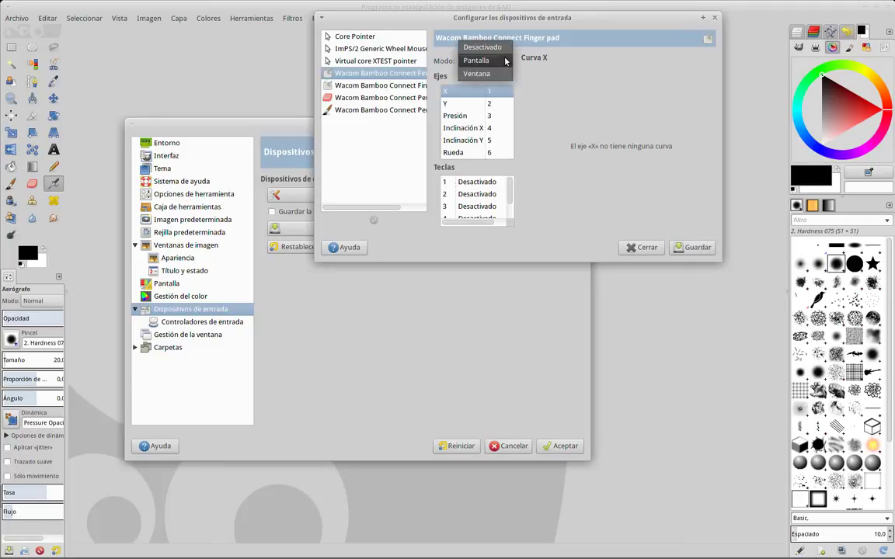
left_click(503, 61)
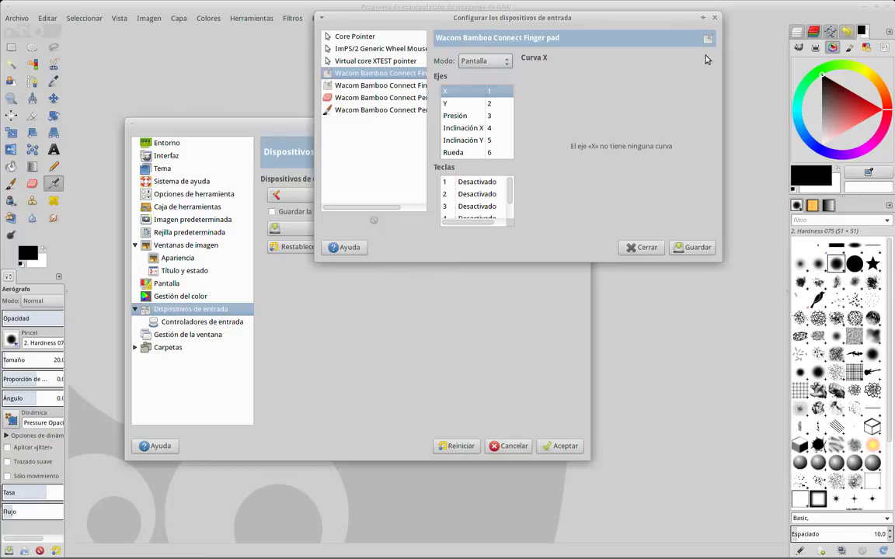
left_click(714, 18)
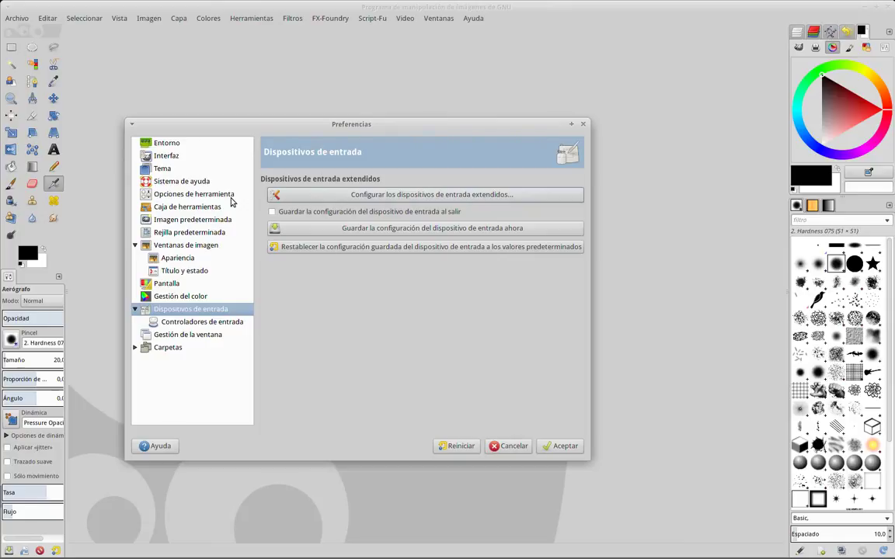
Open the keyboard shortcut editor from the Interfaz preferences and scroll its action list.
left_click(183, 156)
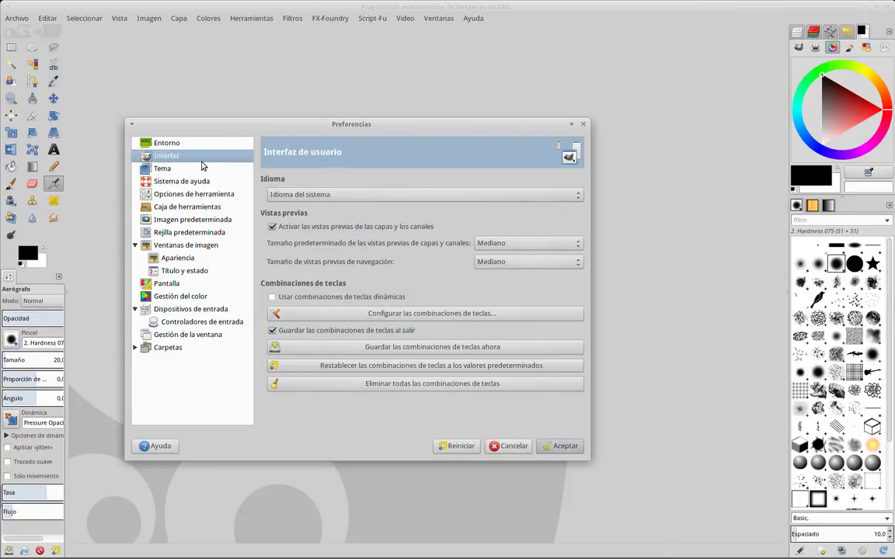
left_click(371, 315)
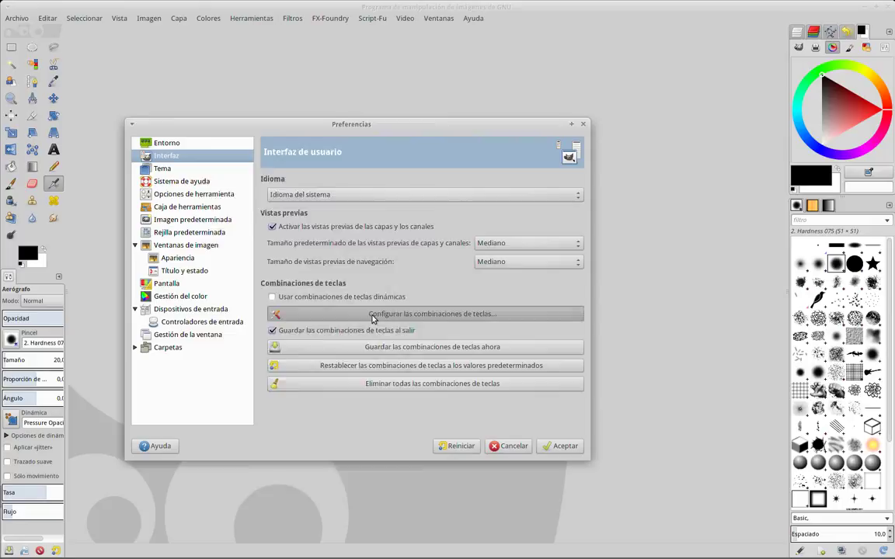
scroll(412, 225, "down", 1)
scroll(412, 230, "down", 1)
scroll(373, 225, "up", 2)
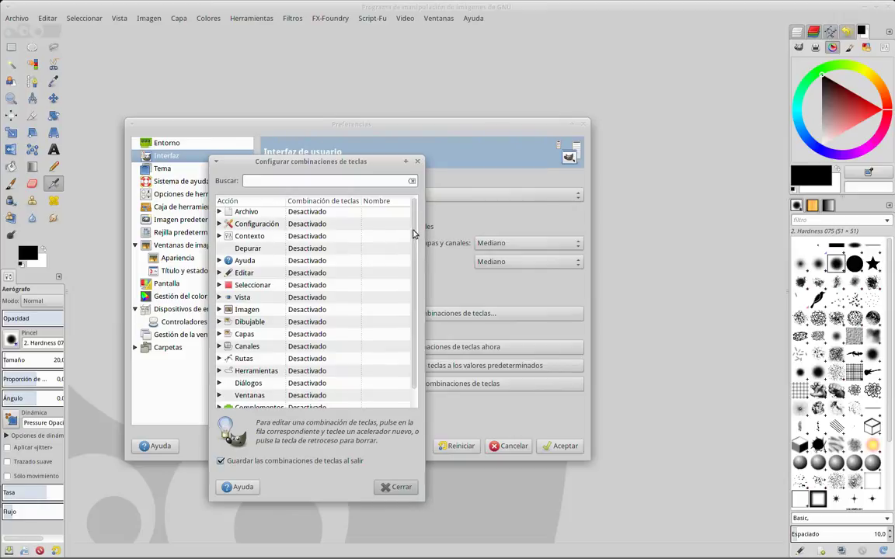
scroll(414, 233, "down", 1)
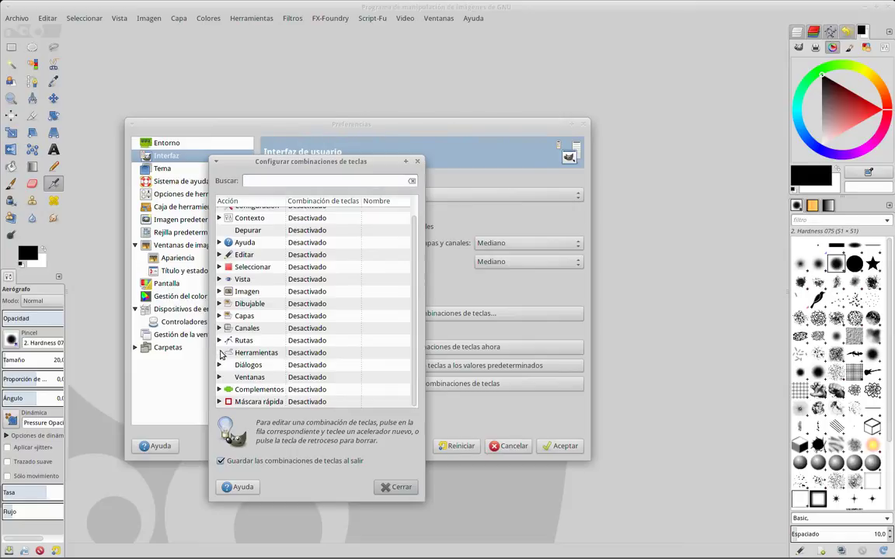
Expand the Herramientas group, review the brush-size shortcuts, and close the shortcut editor.
left_click(220, 353)
scroll(414, 216, "down", 1)
left_click_drag(414, 216, 407, 322)
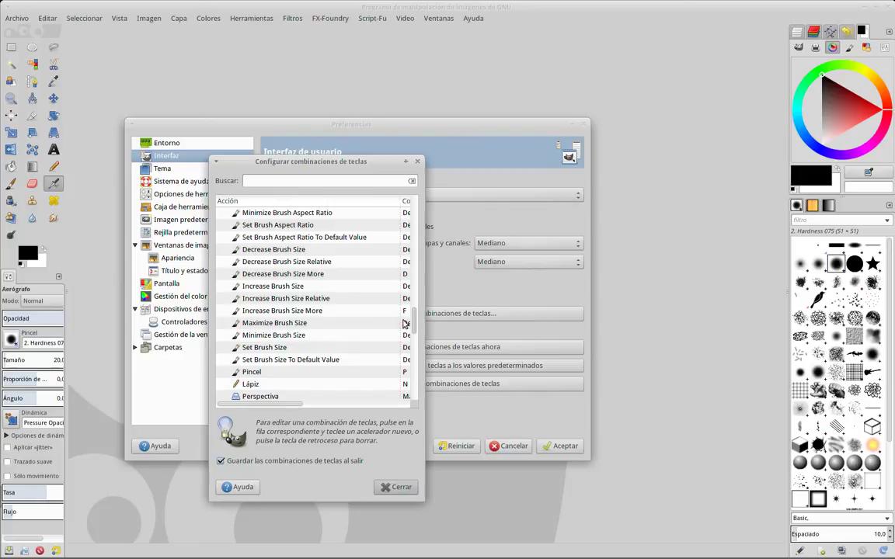
mouse_move(293, 405)
left_mouse_down()
mouse_move(312, 406)
mouse_move(288, 406)
left_mouse_up()
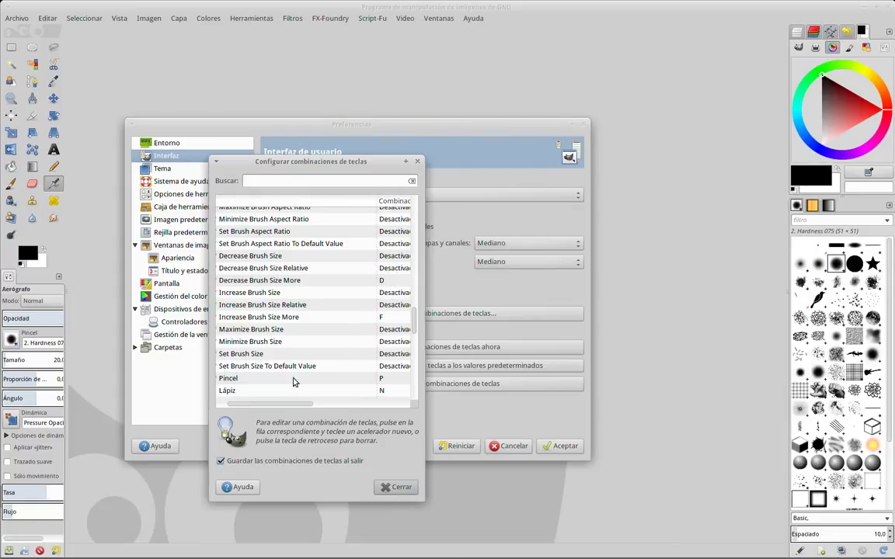
scroll(281, 407, "right", 1)
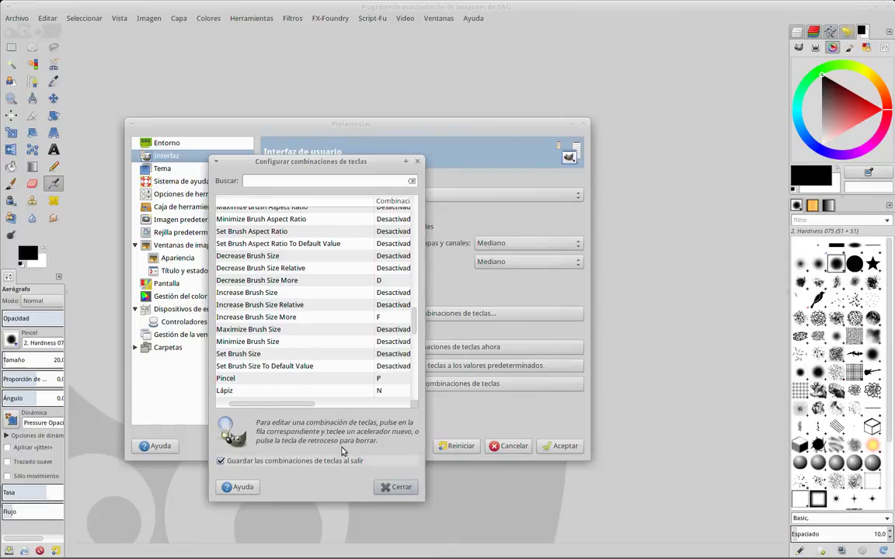
scroll(261, 362, "left", 3)
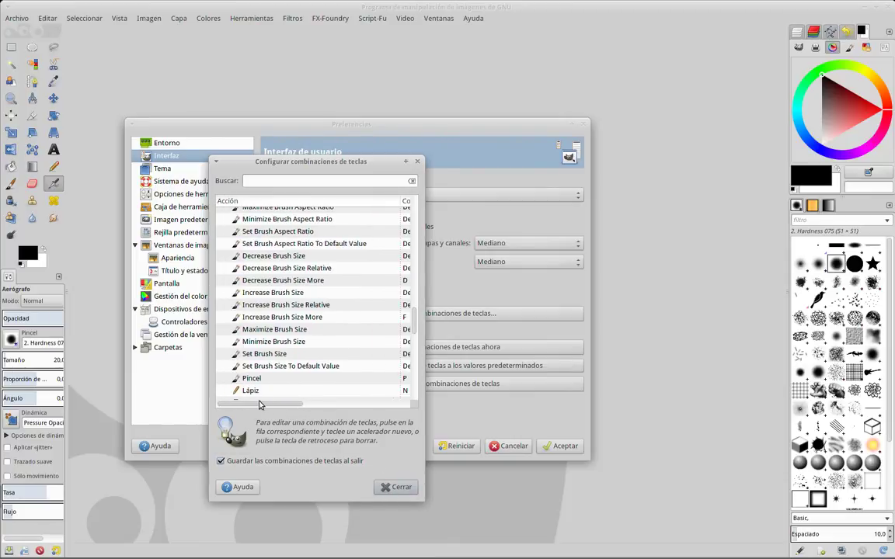
left_click_drag(419, 317, 414, 293)
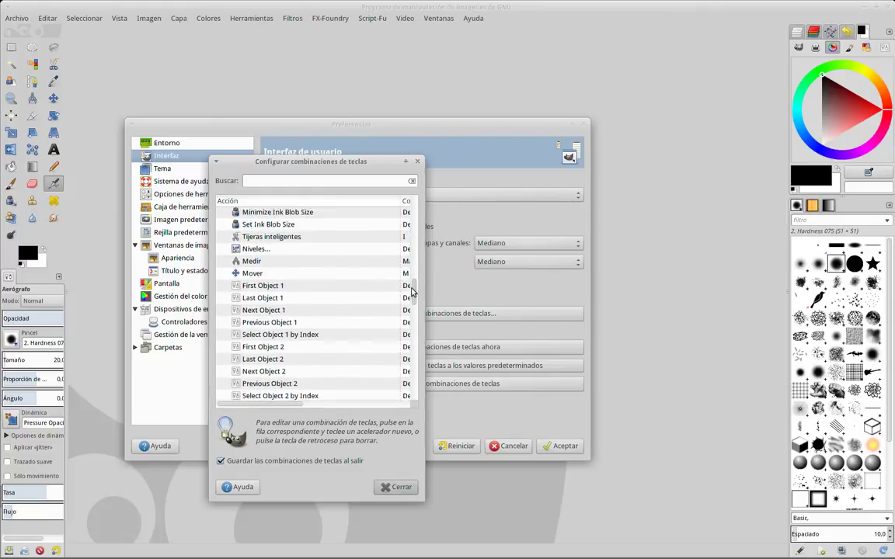
left_click_drag(414, 293, 407, 220)
left_click(398, 486)
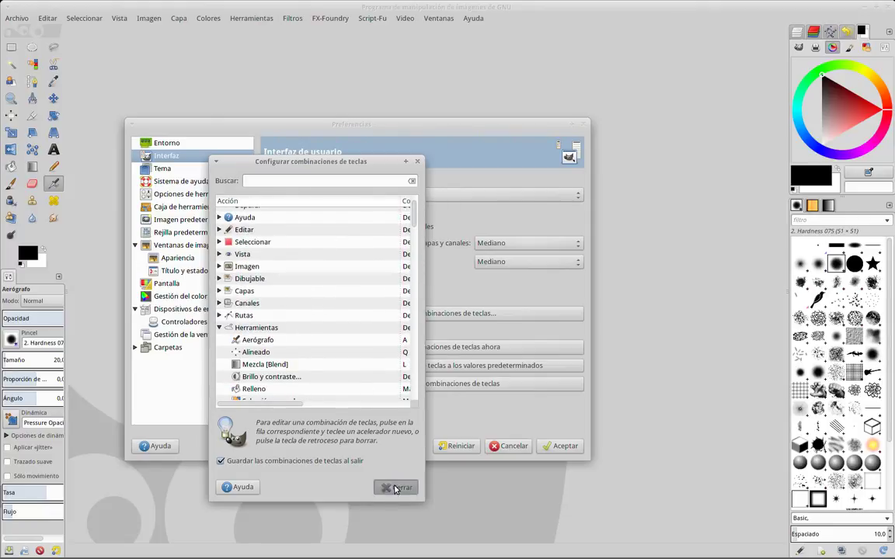
Close Preferencias and glance through the Selección menu.
left_click(583, 125)
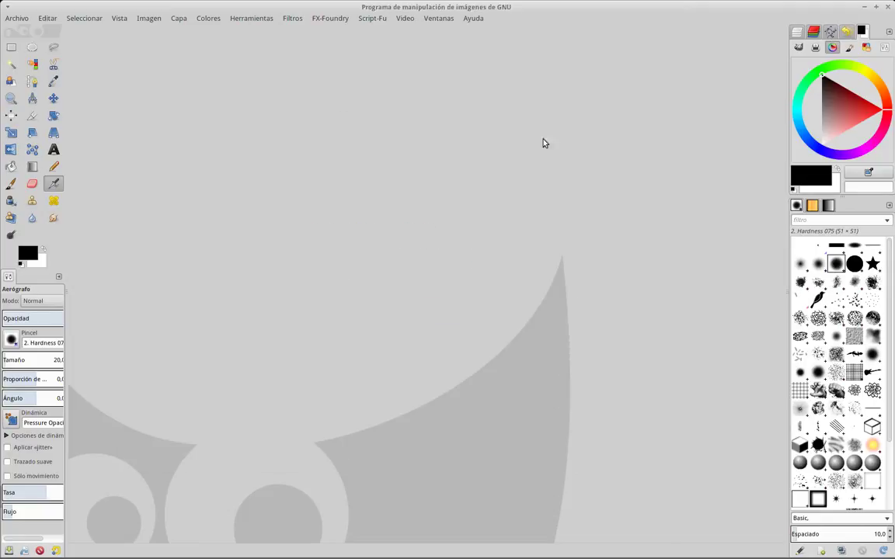
left_click(81, 19)
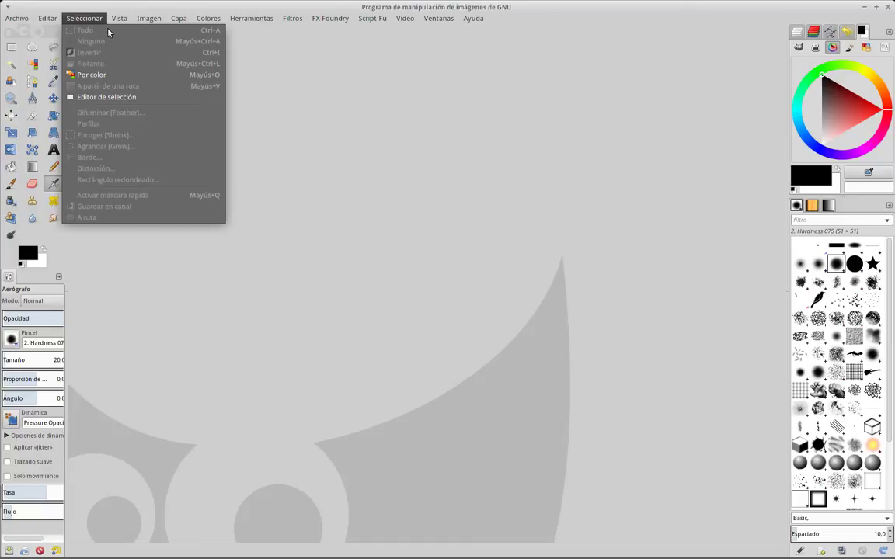
left_click(149, 18)
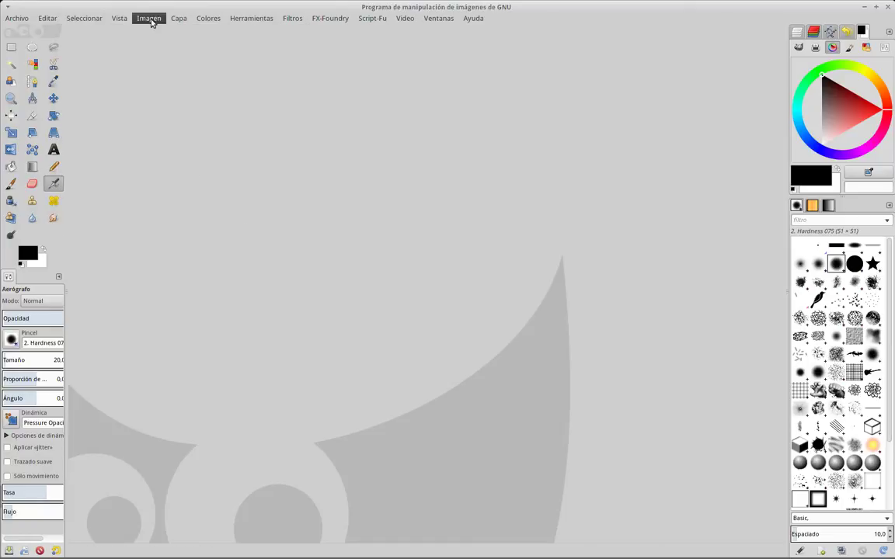
left_click(96, 27)
Create a new blank 640×400 px image with Archivo > Nueva.
left_click(19, 19)
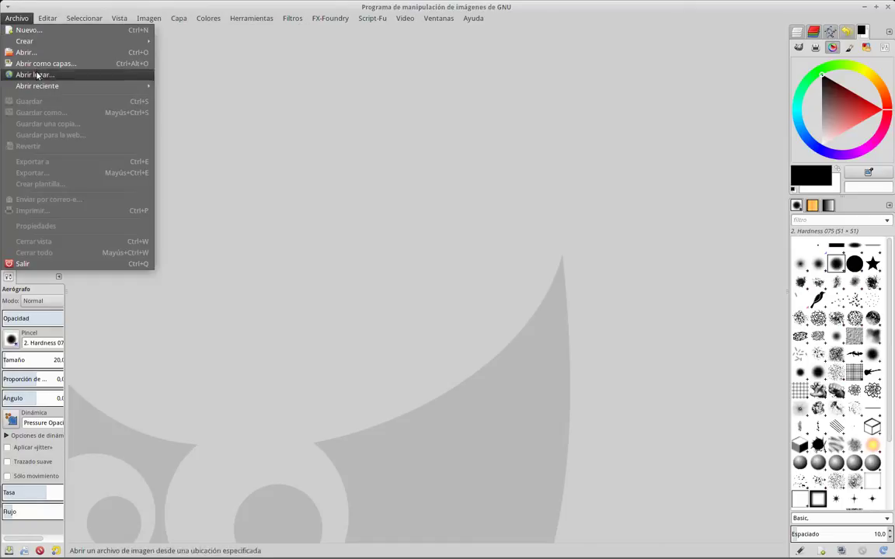
left_click(34, 29)
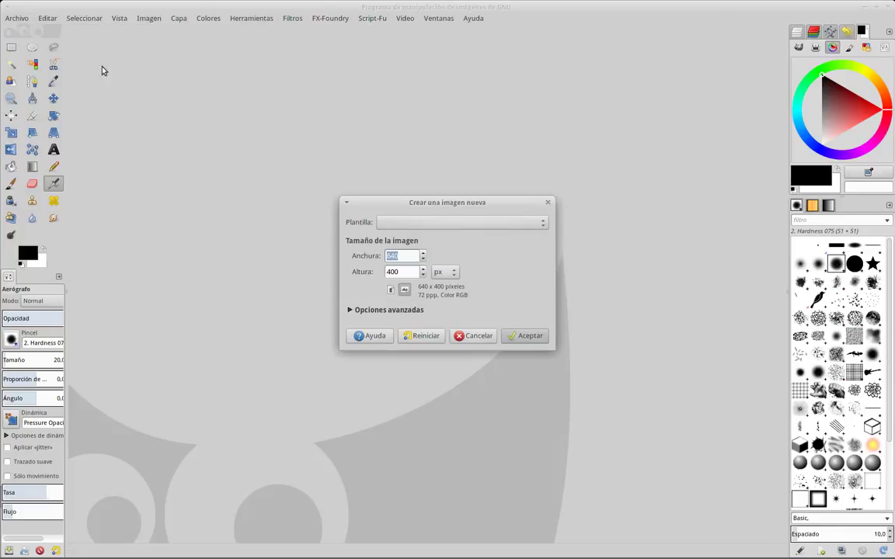
left_click(522, 335)
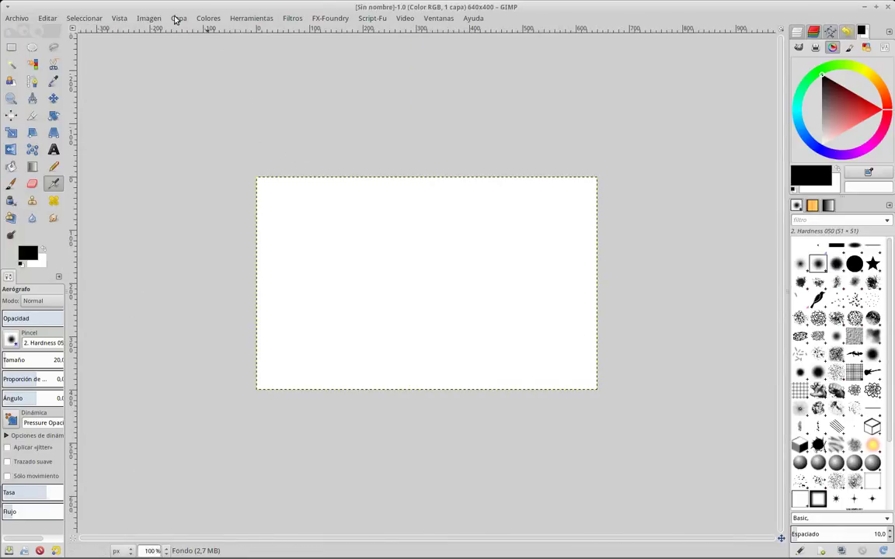
left_click(148, 18)
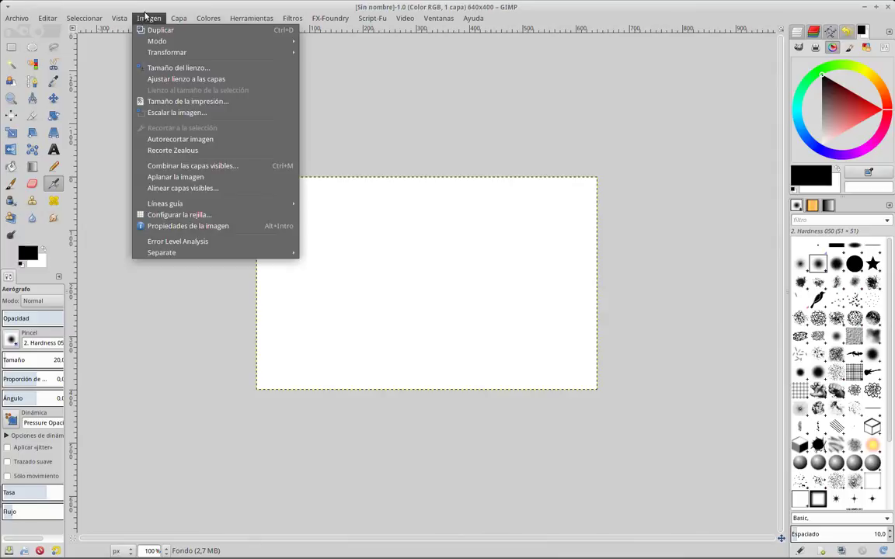
left_click(148, 18)
Paint pressure-faded grey-to-black zigzag strokes with the Paintbrush across the canvas centre.
left_click(9, 185)
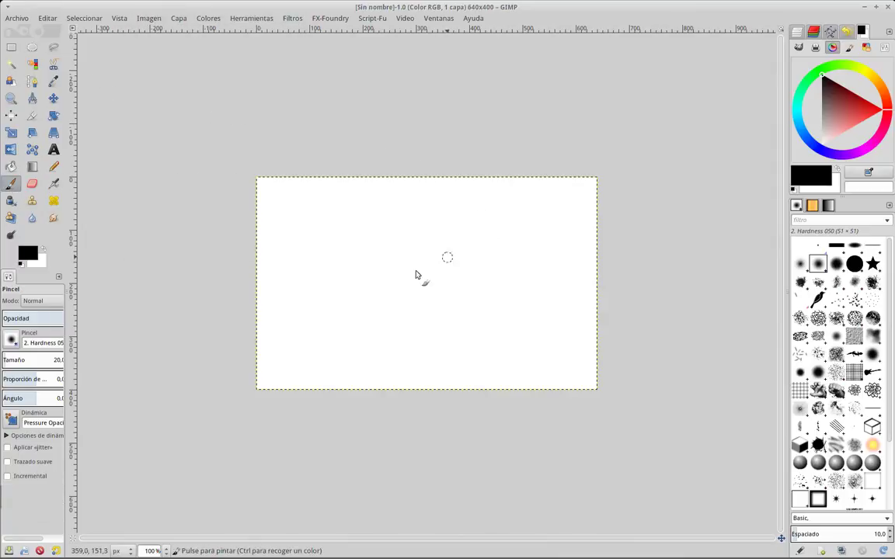
left_click_drag(350, 294, 511, 286)
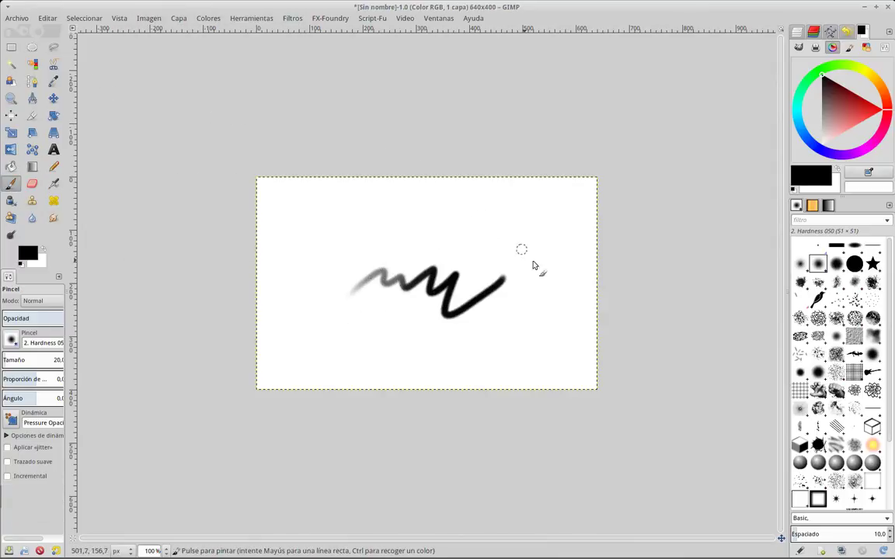
mouse_move(422, 250)
left_mouse_down()
mouse_move(482, 243)
mouse_move(396, 233)
left_mouse_up()
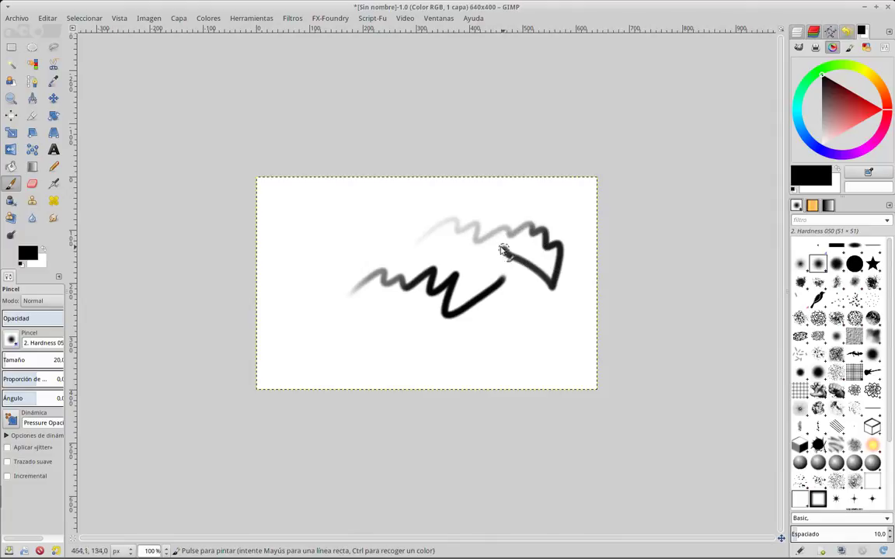
left_click(146, 20)
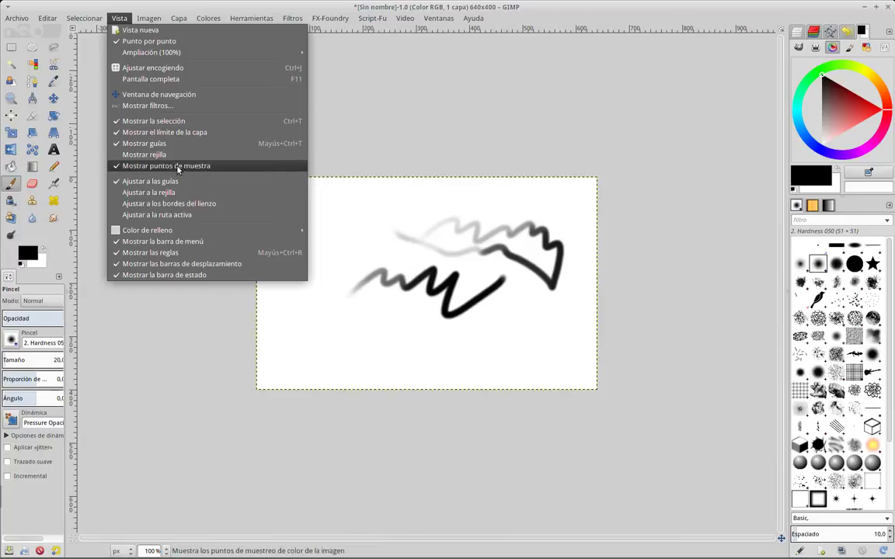
Drag a guide from the ruler, then browse the Imagen menu to the Separate submenu.
left_click(417, 10)
mouse_move(390, 29)
left_mouse_down()
mouse_move(410, 187)
mouse_move(386, 26)
left_mouse_up()
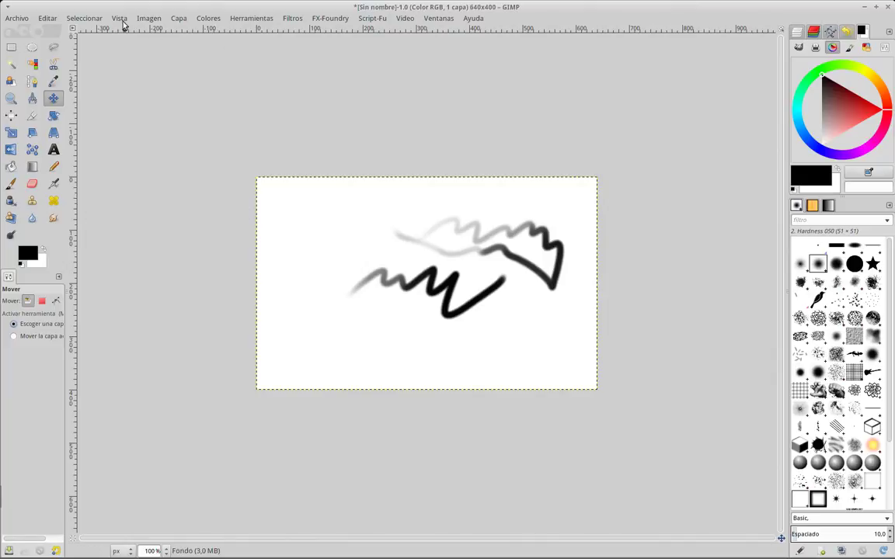
left_click(148, 18)
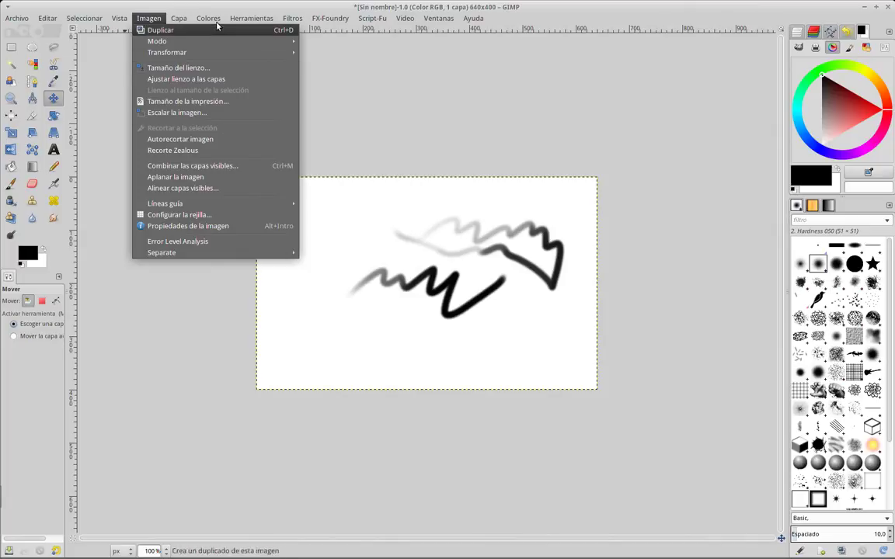
left_click(148, 18)
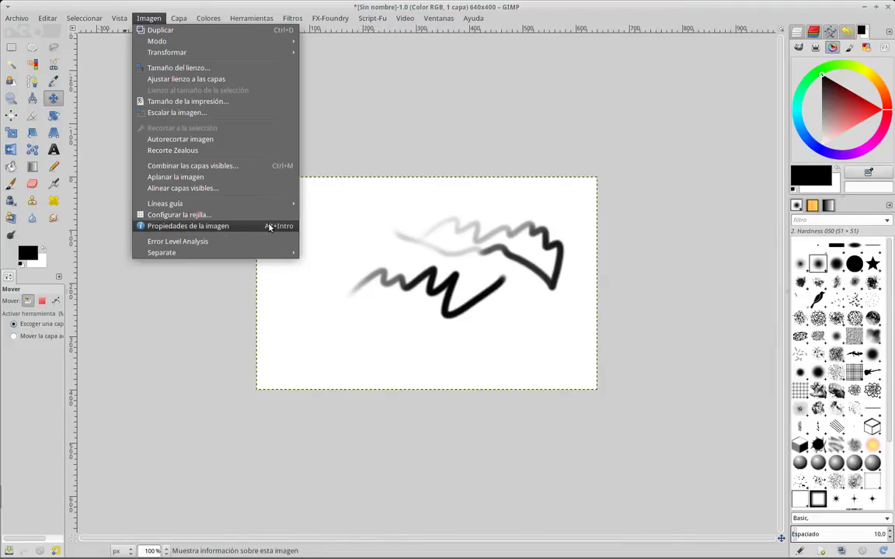
mouse_move(162, 252)
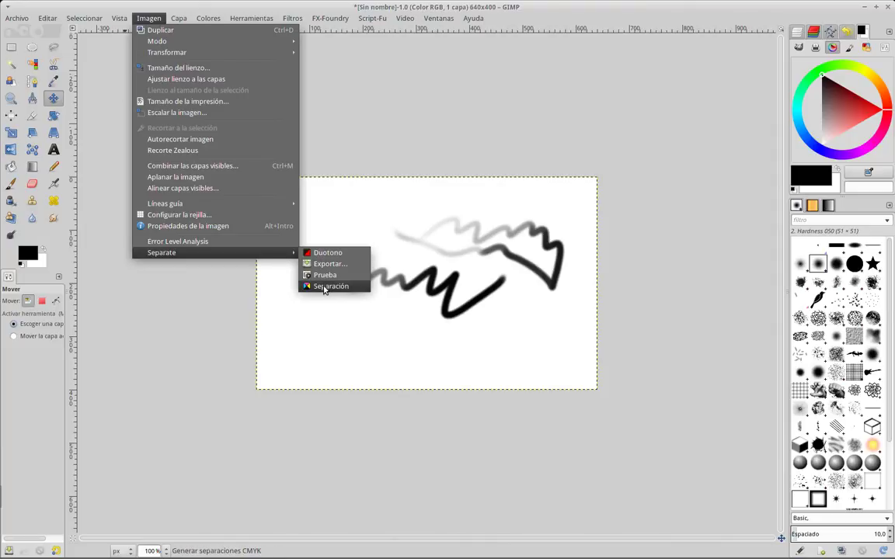
In Separación, pick sRGB source, Fogra27L destination, BPC and pseudo-composition, then close without applying.
left_click(325, 286)
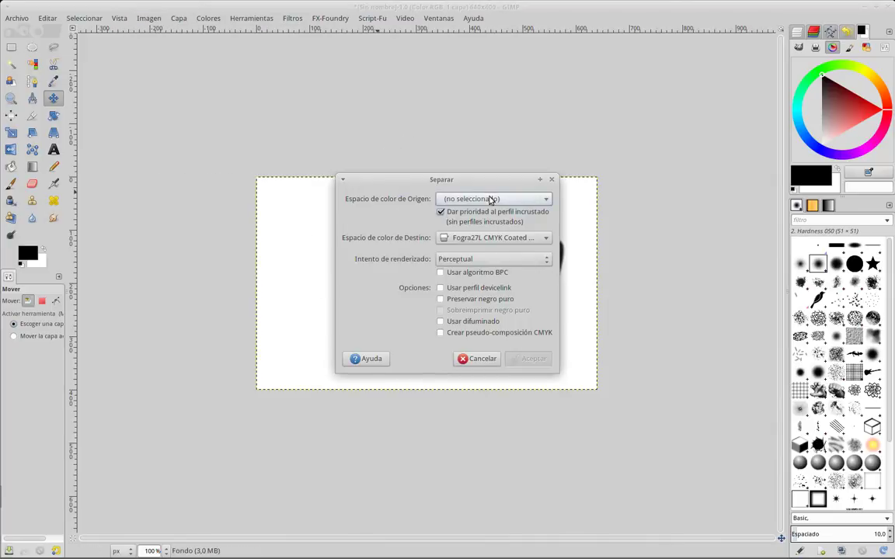
left_click(488, 200)
mouse_move(491, 190)
left_mouse_down()
mouse_move(239, 216)
mouse_move(262, 185)
left_mouse_up()
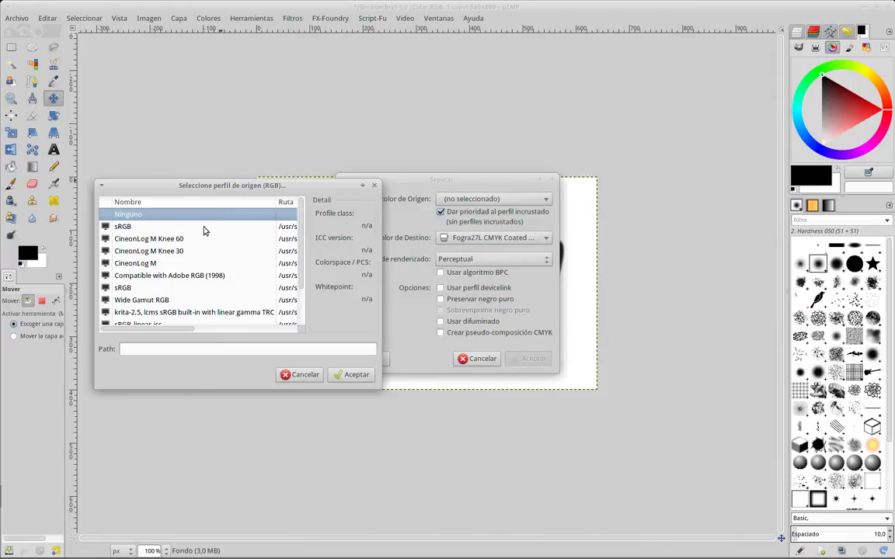
double_click(210, 232)
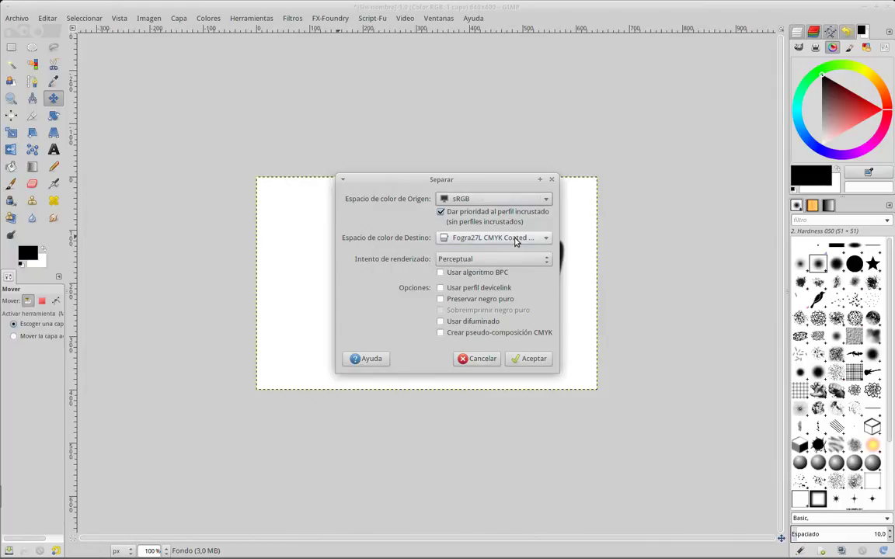
left_click(516, 241)
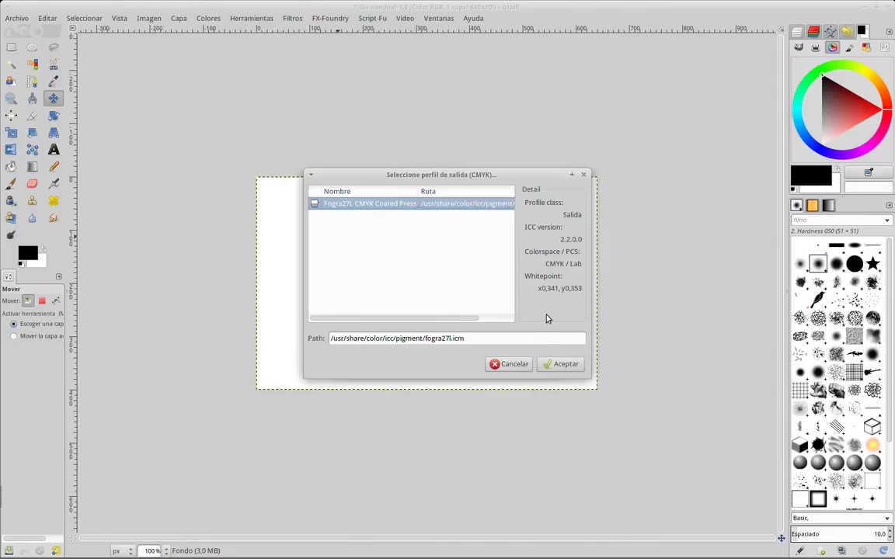
left_click(528, 365)
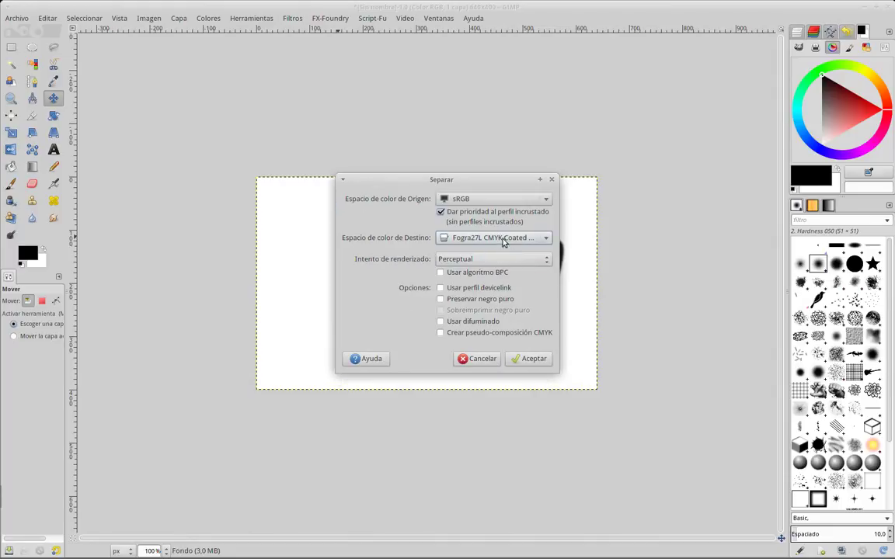
left_click(441, 275)
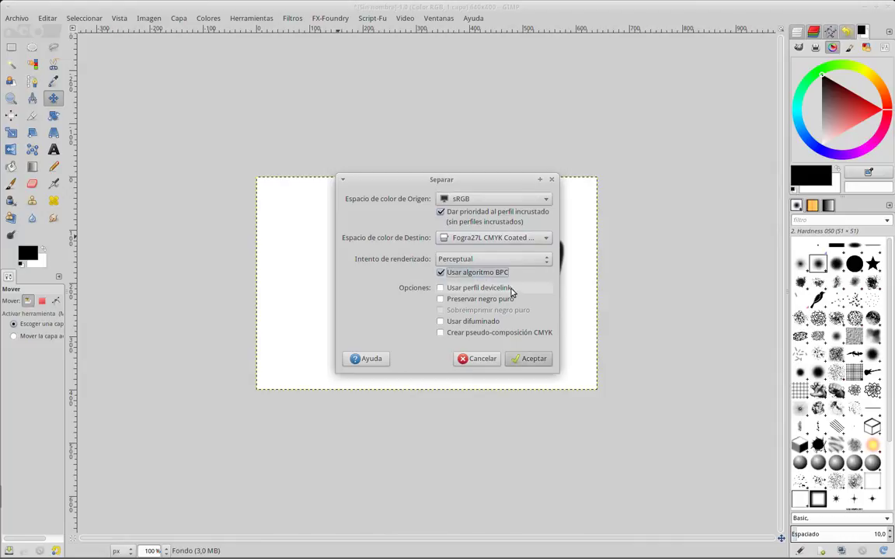
left_click(513, 333)
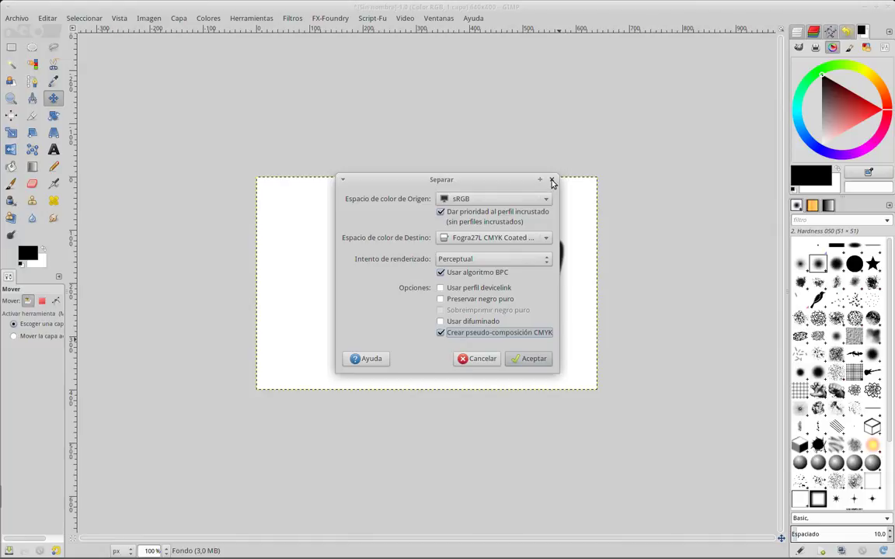
left_click(553, 180)
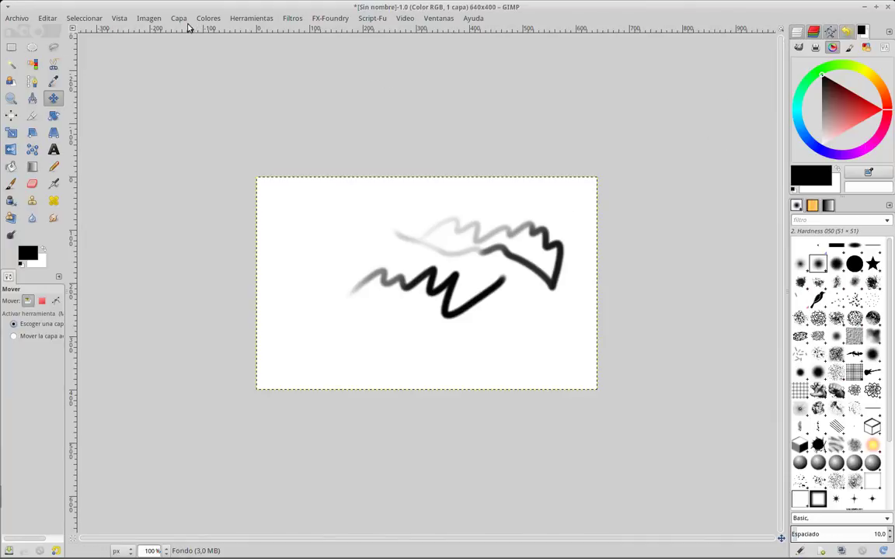
left_click(159, 22)
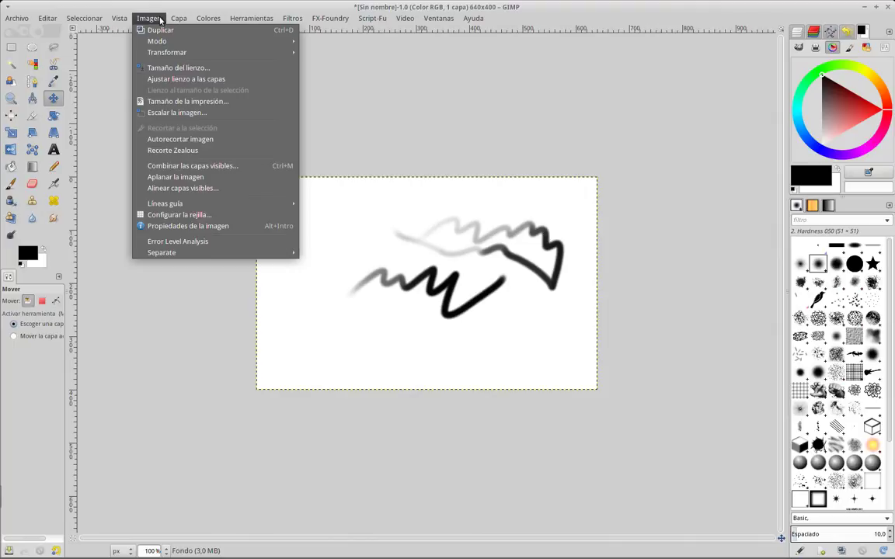
left_click(159, 21)
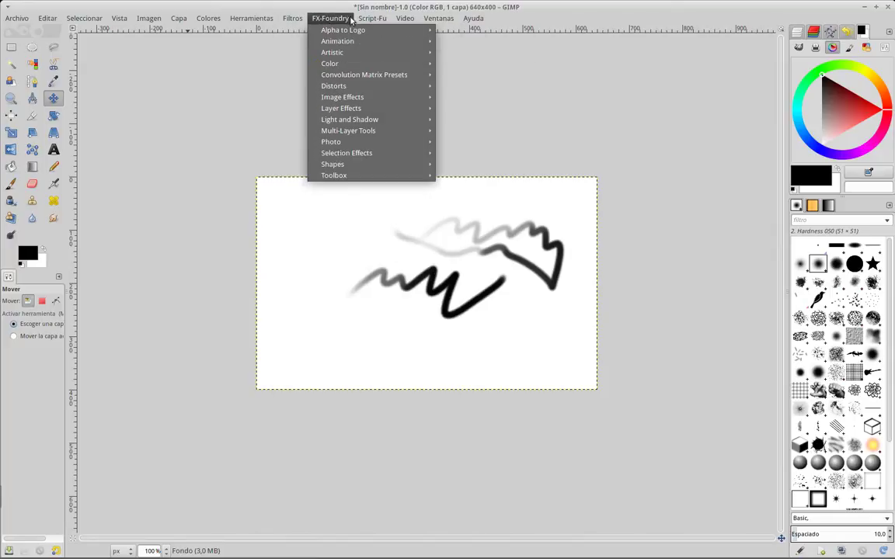
mouse_move(404, 18)
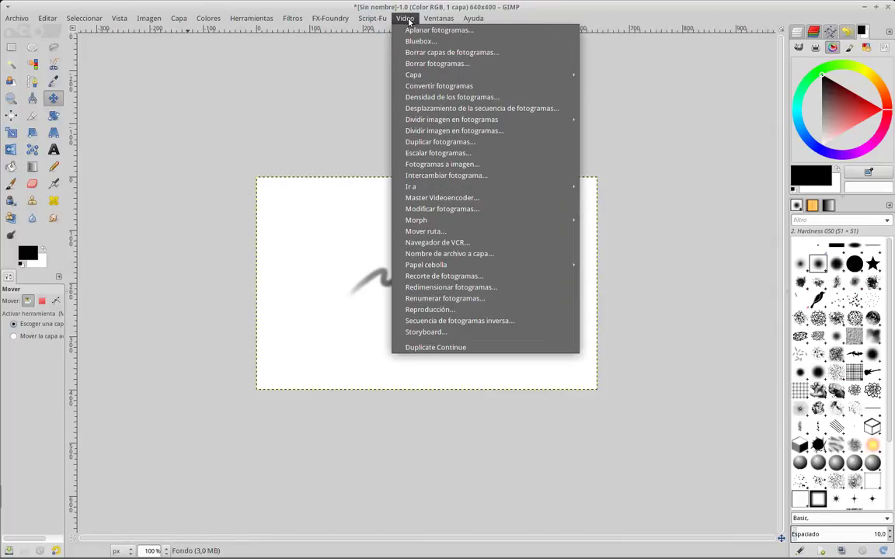
left_click(223, 5)
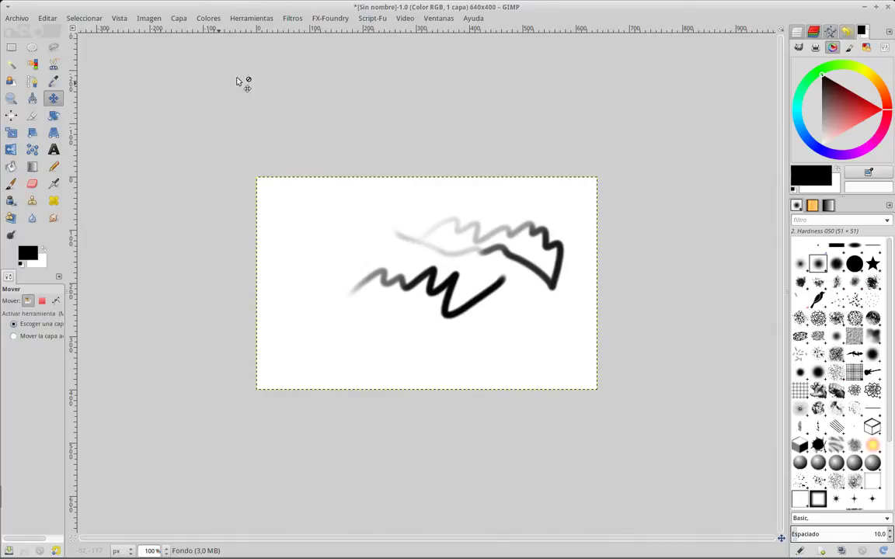
left_click(439, 22)
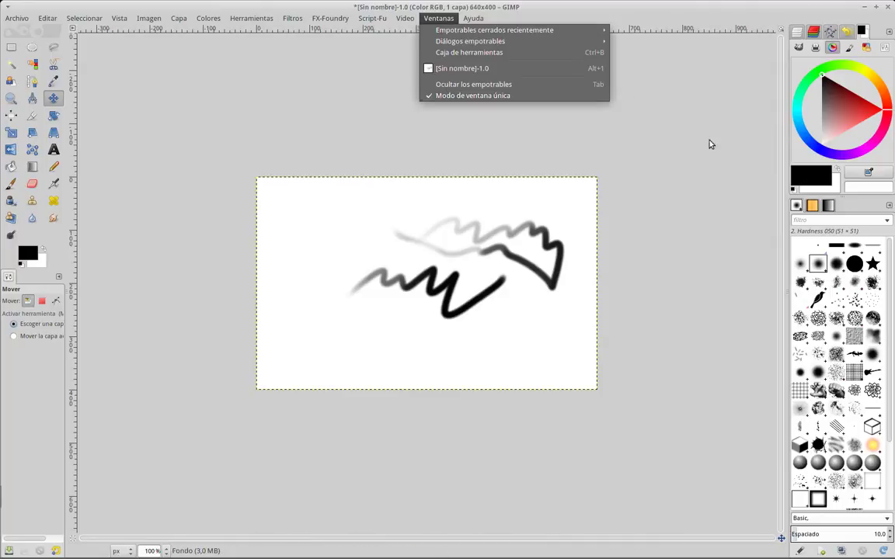
left_click(731, 140)
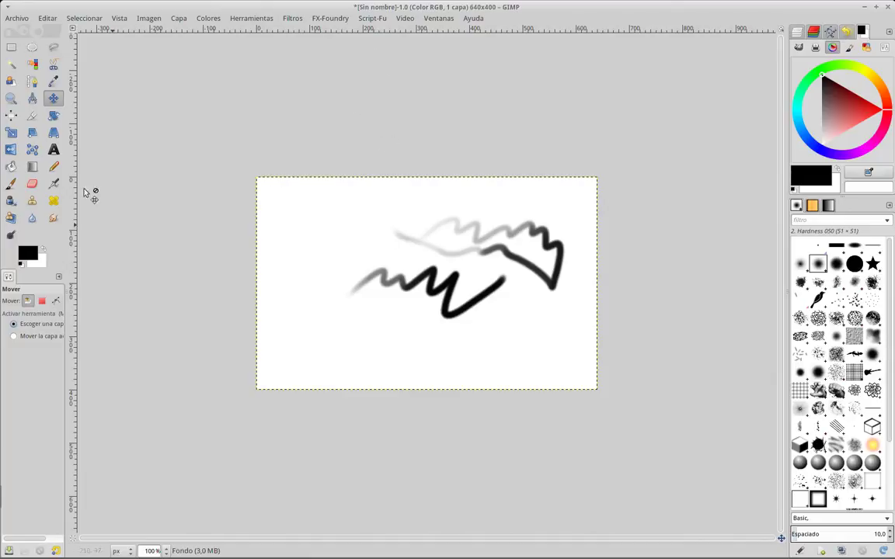
left_click(253, 20)
left_click(254, 19)
left_click(246, 19)
left_click(247, 18)
left_click(813, 32)
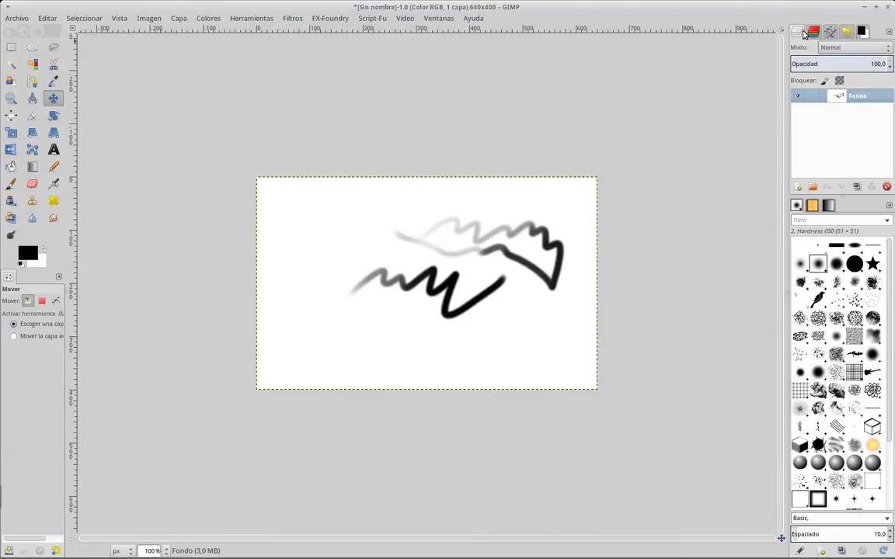
left_click(830, 33)
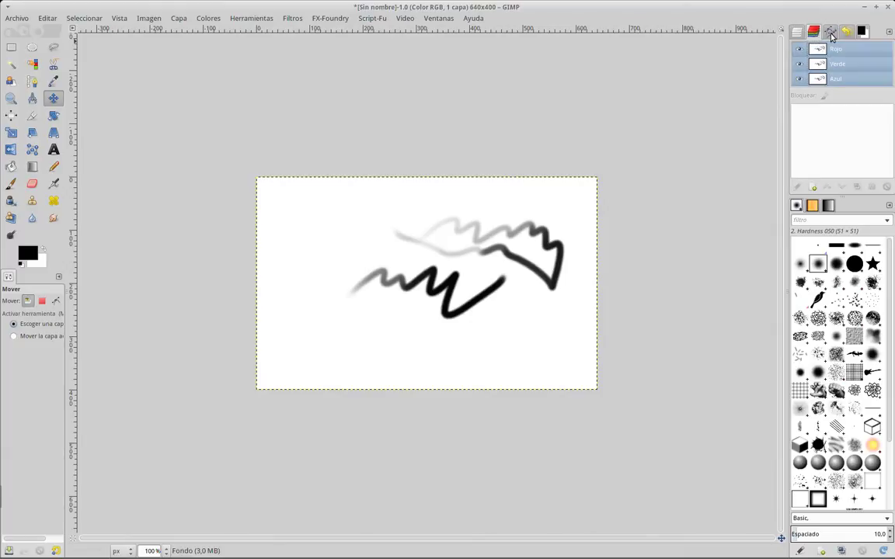
left_click(844, 35)
left_click(845, 34)
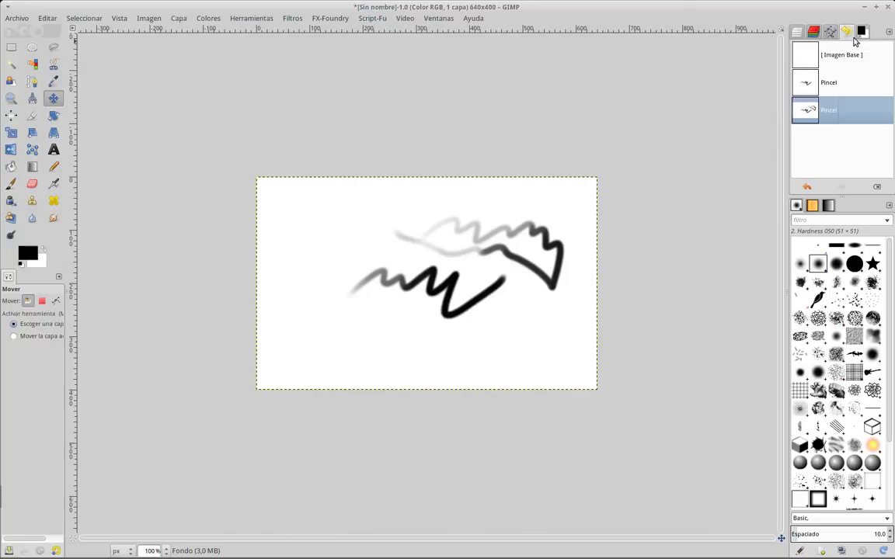
left_click(863, 32)
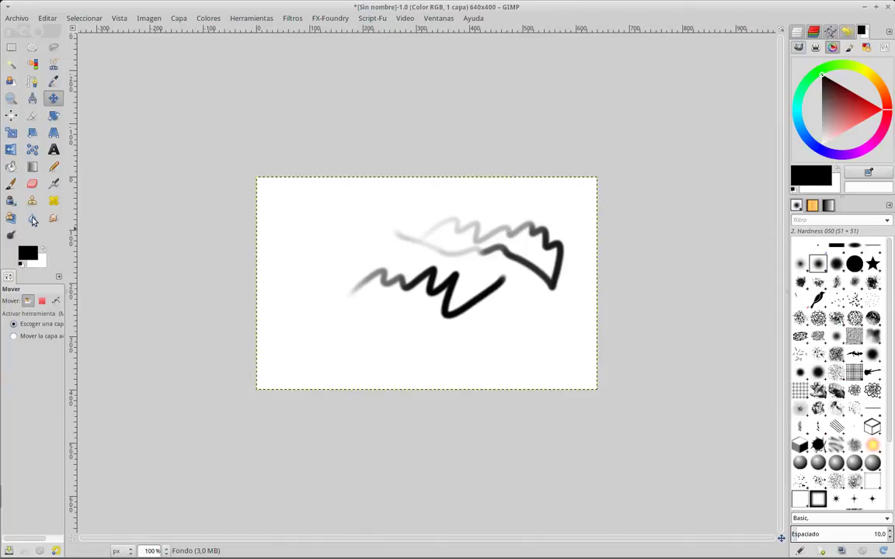
Pick the Paintbrush tool after trying Ink, and peek at Patterns and Gradients before returning to Brushes.
left_click(33, 166)
left_click(11, 201)
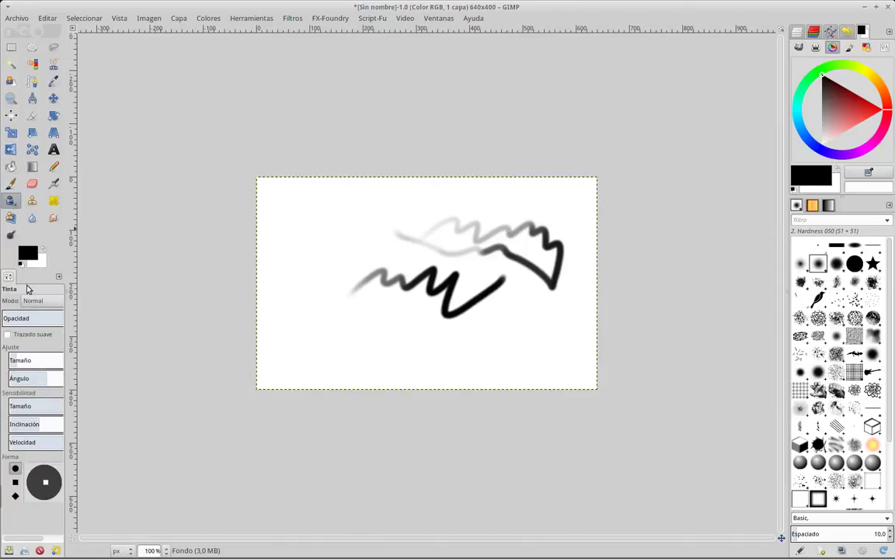
left_click(11, 183)
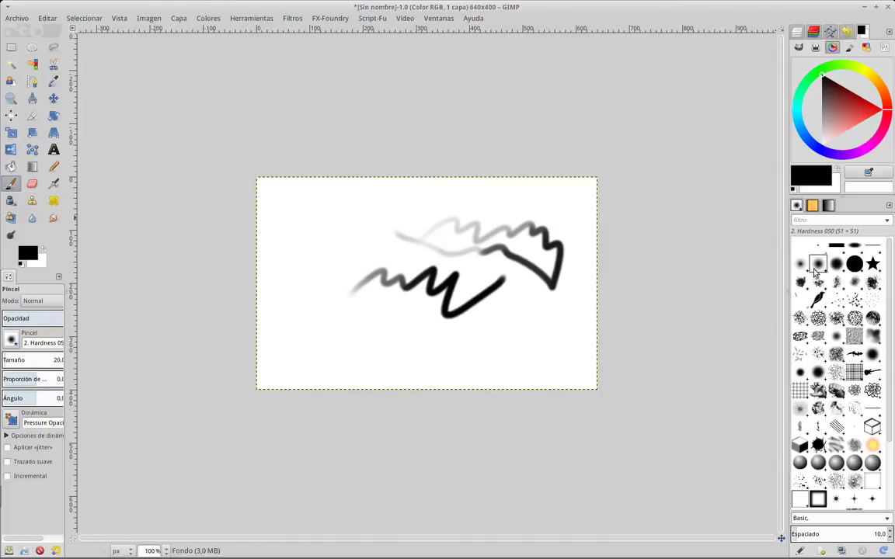
left_click(813, 206)
left_click(797, 206)
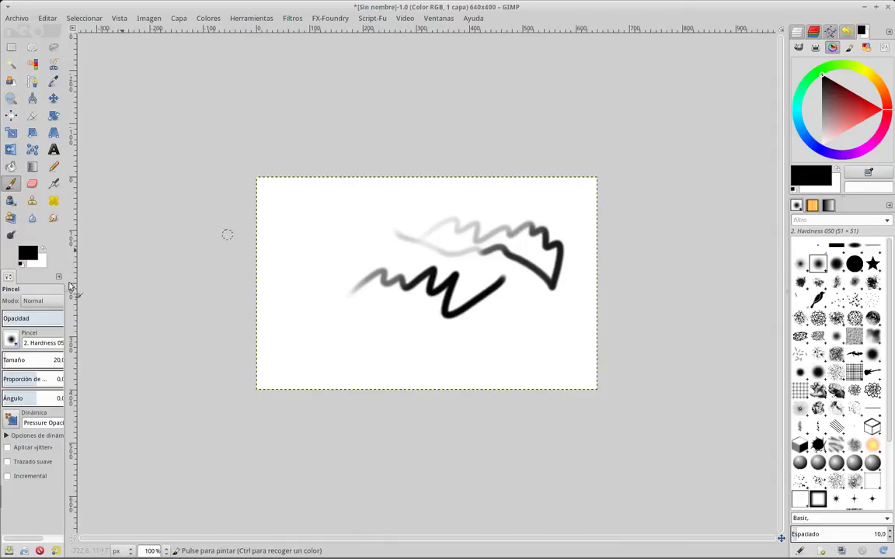
Show the Layers tab in the dock, then bring up the tab menu's Añadir pestaña panel list.
left_click(890, 32)
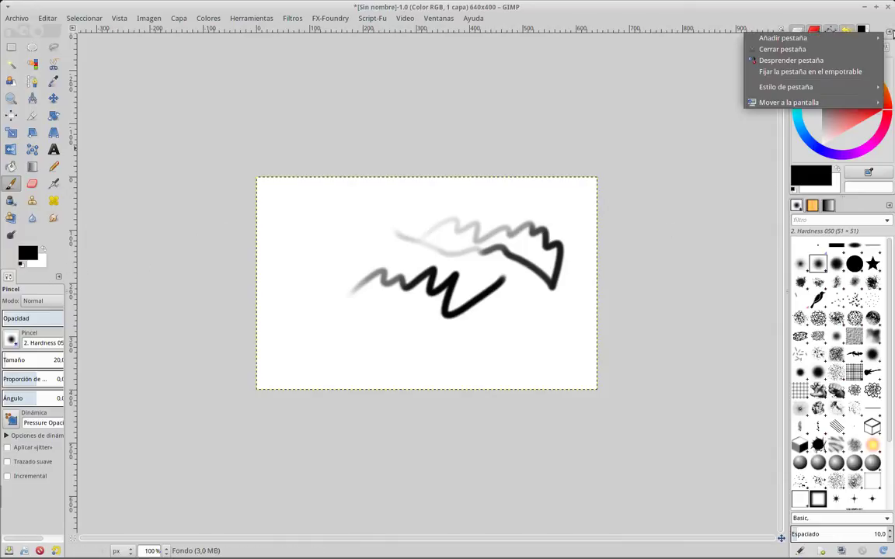
mouse_move(783, 38)
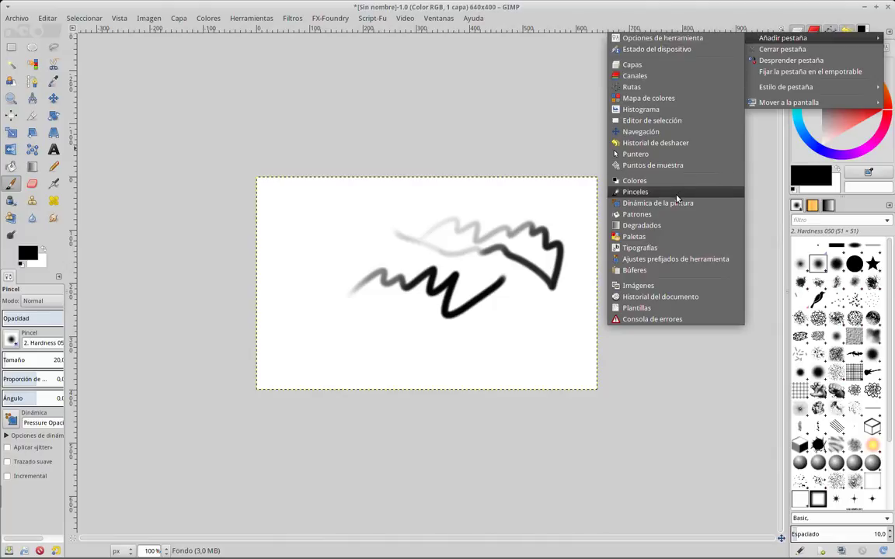
left_click(633, 64)
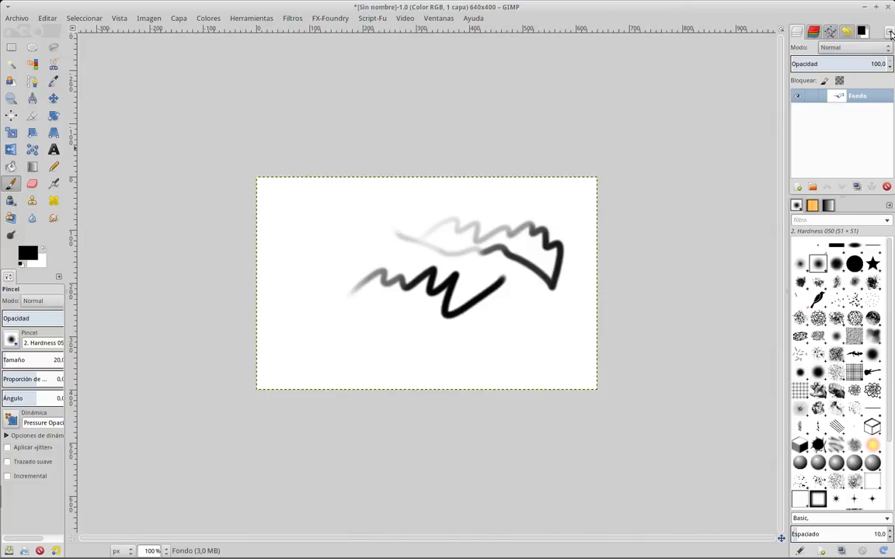
left_click(888, 31)
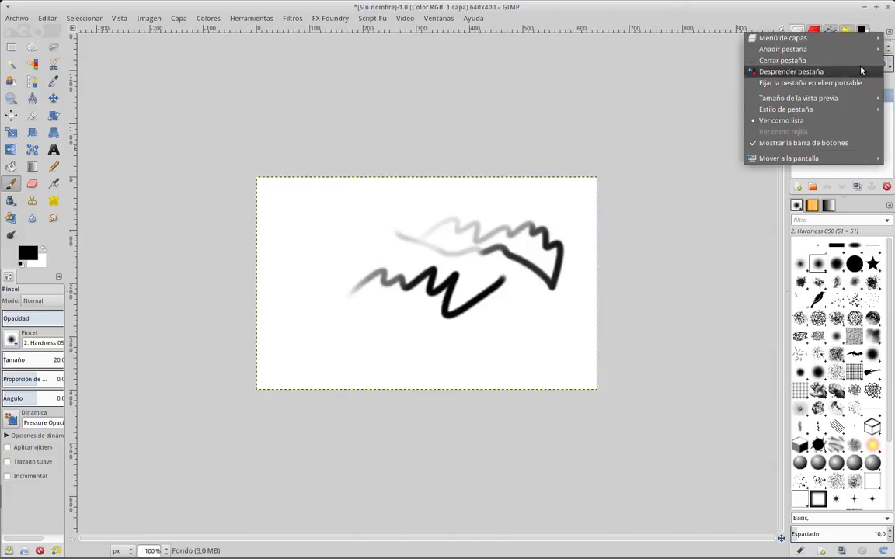
left_click(762, 17)
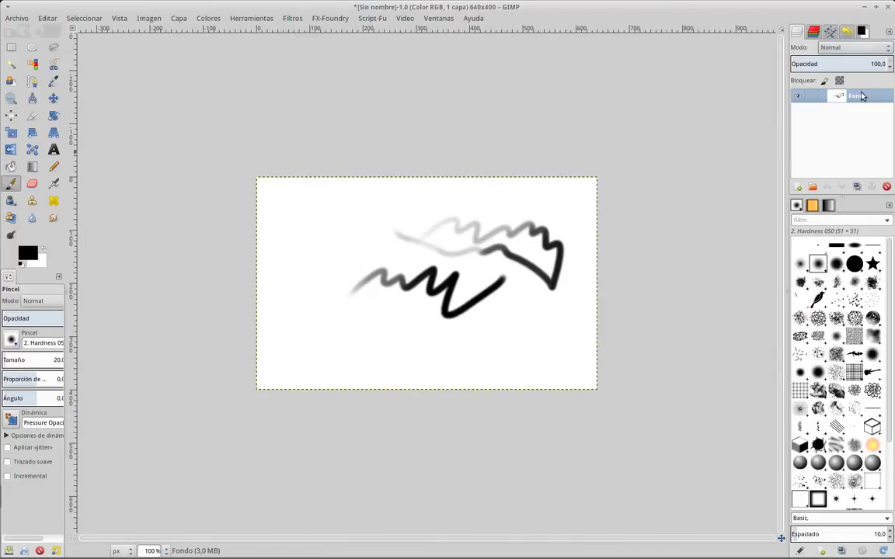
left_click(890, 32)
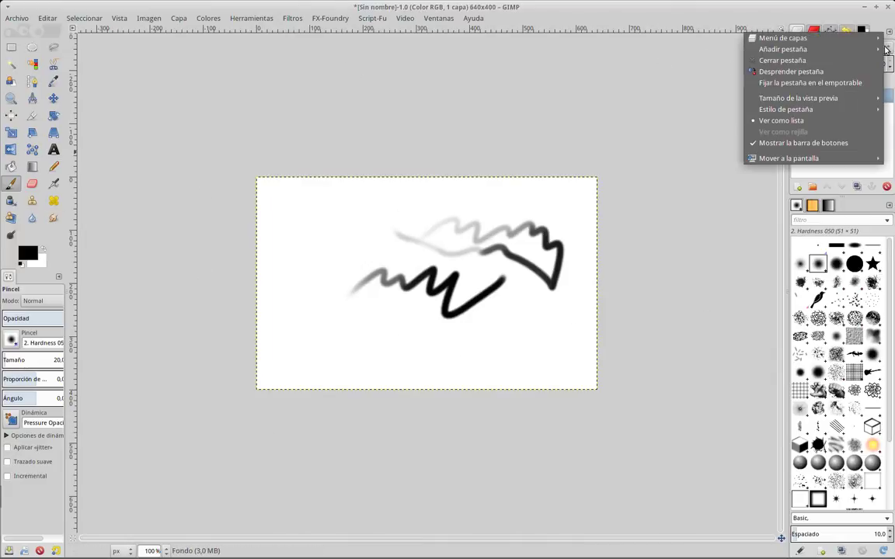
mouse_move(783, 49)
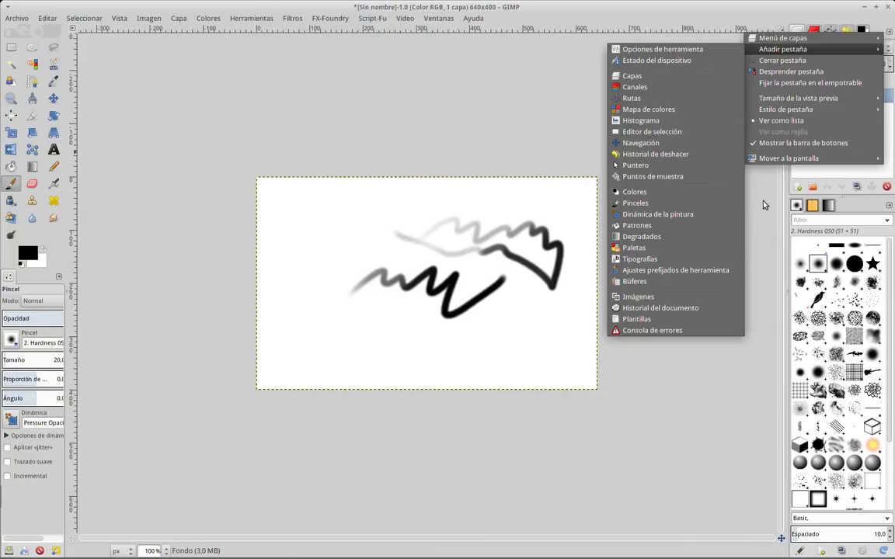
key("Escape")
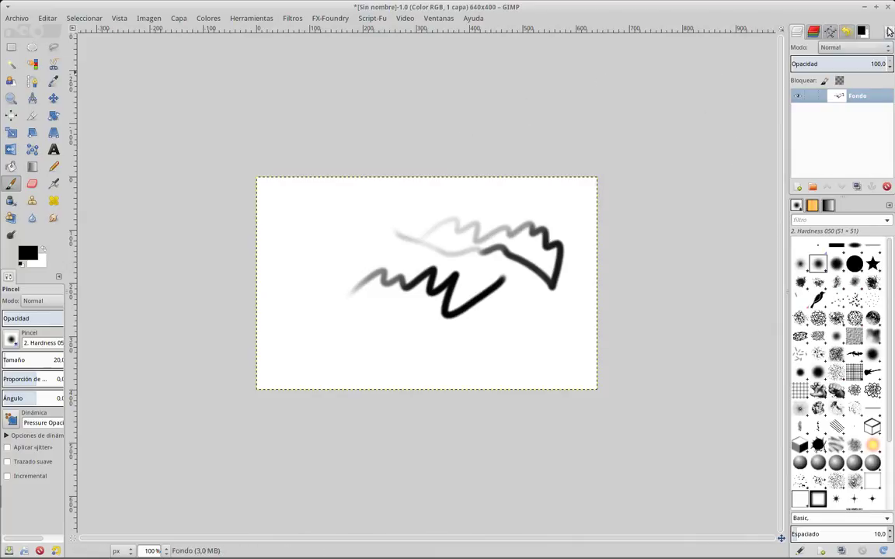
left_click(889, 32)
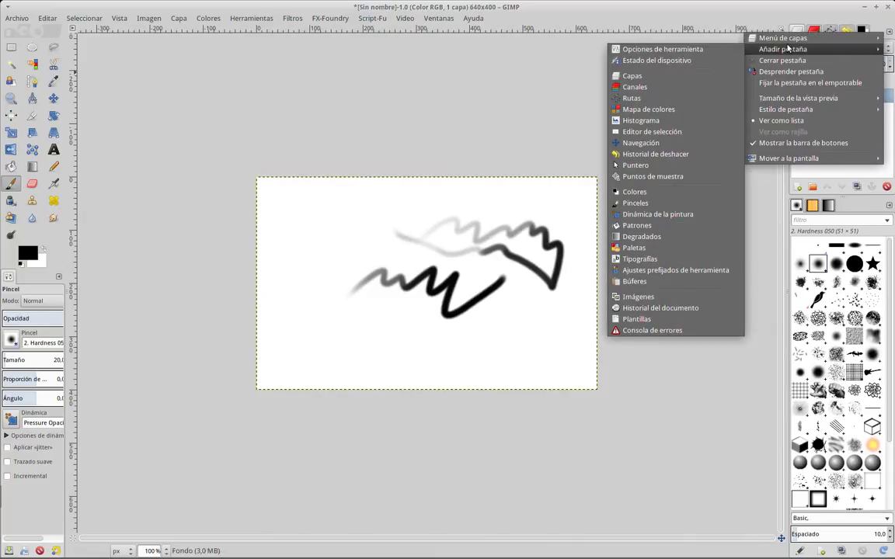
Add the Navegación panel as a floating window, zoom the canvas to 400%, then back to 100%.
left_click(655, 144)
mouse_move(866, 31)
left_mouse_down()
mouse_move(736, 75)
mouse_move(684, 81)
left_mouse_up()
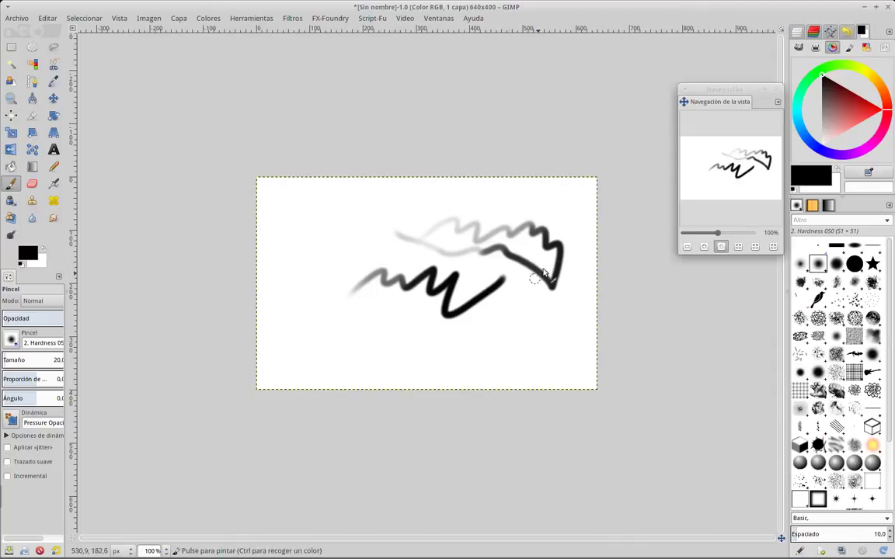
key("plus")
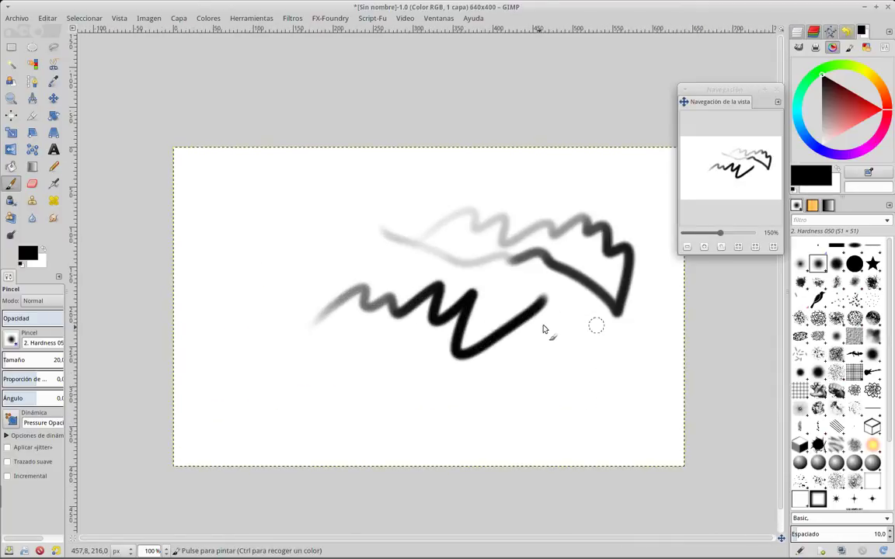
key("plus")
key("plus")
key("plus")
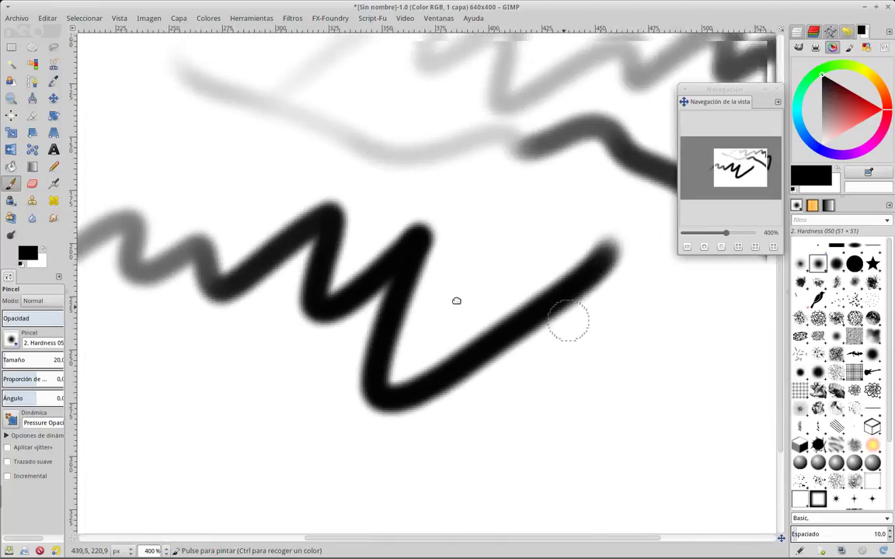
scroll(466, 272, "right", 5)
scroll(435, 310, "up", 3)
key("minus")
key("minus")
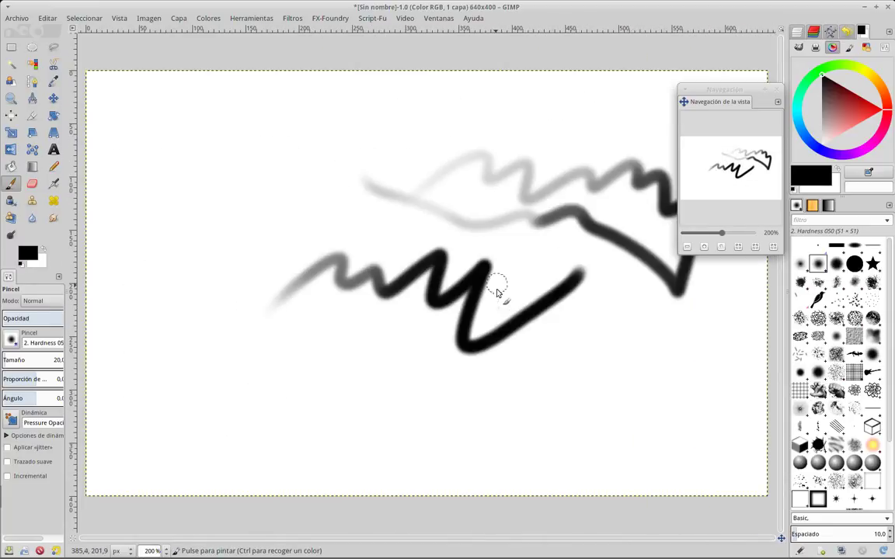
key("minus")
key("minus")
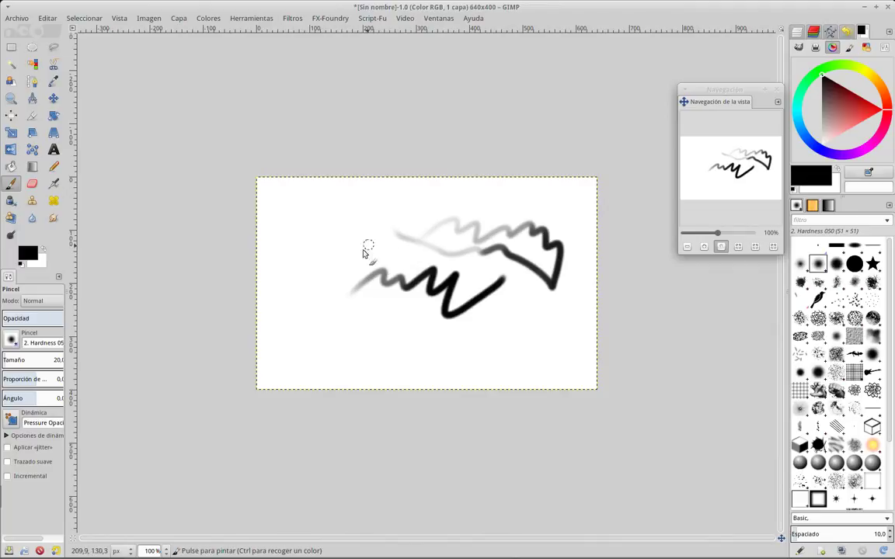
right_click(373, 227)
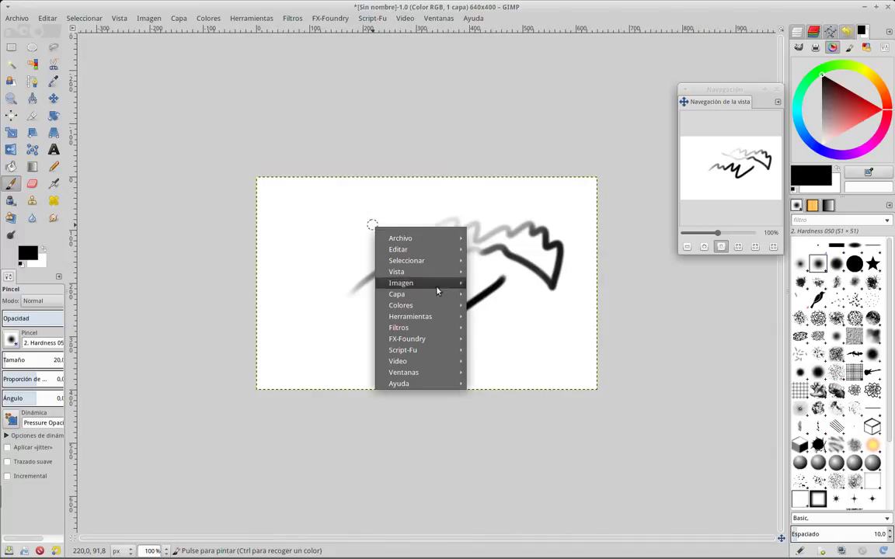
left_click(410, 147)
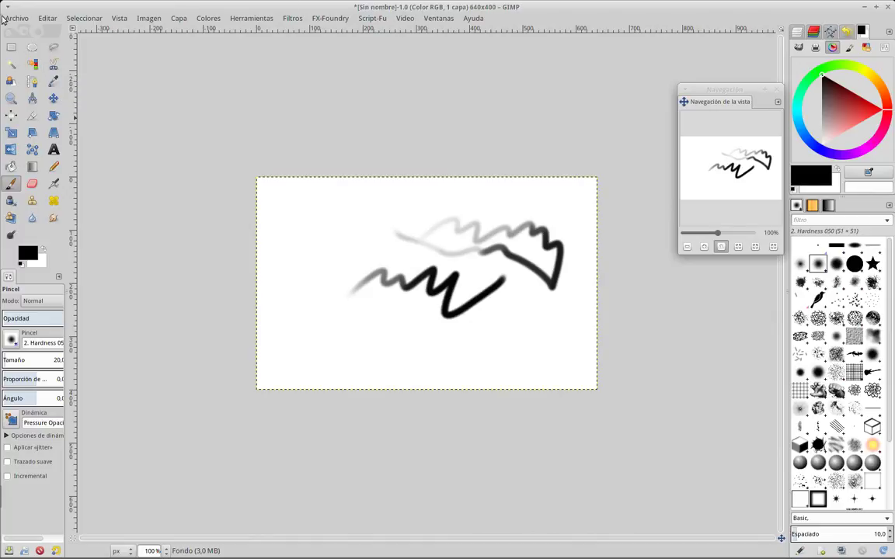
Draw a Rectangle Select box over the right-hand zigzag strokes and bring up its context menu.
left_click(14, 48)
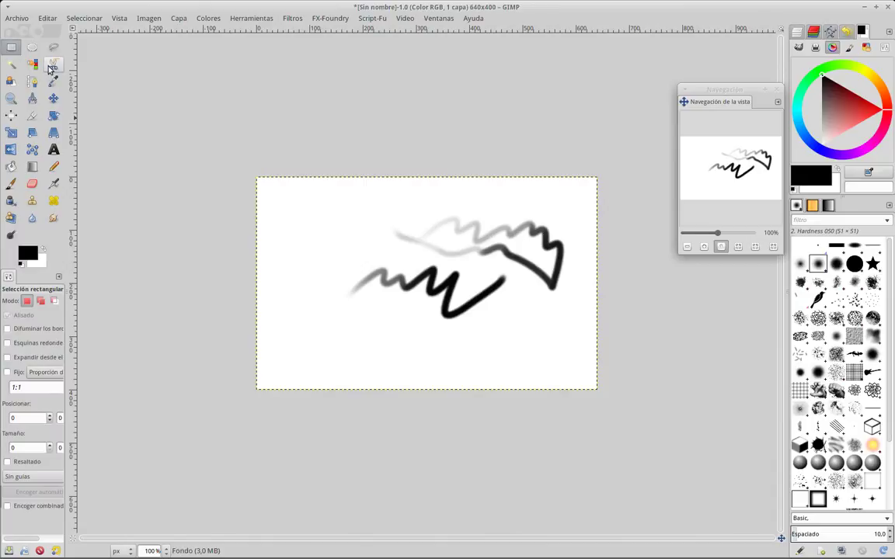
left_click(54, 64)
left_click(13, 49)
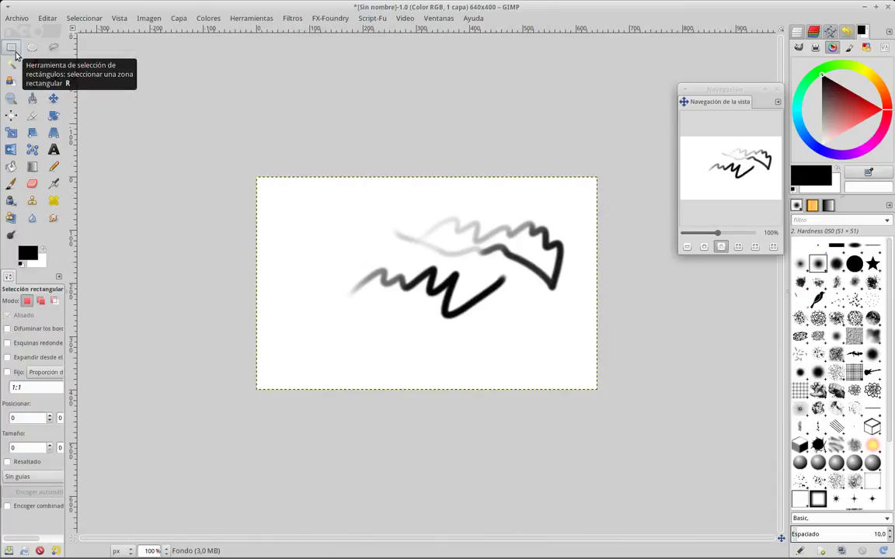
mouse_move(422, 195)
left_mouse_down()
mouse_move(456, 211)
mouse_move(553, 337)
left_mouse_up()
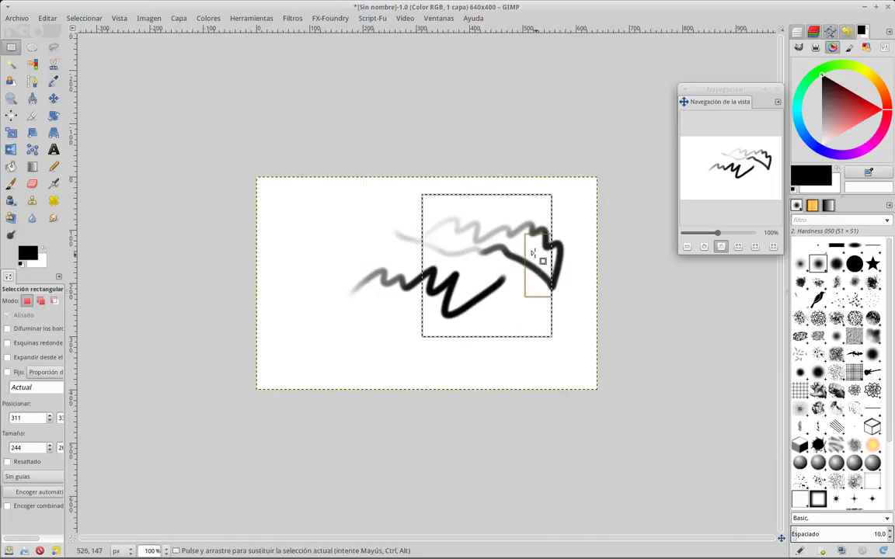
right_click(490, 263)
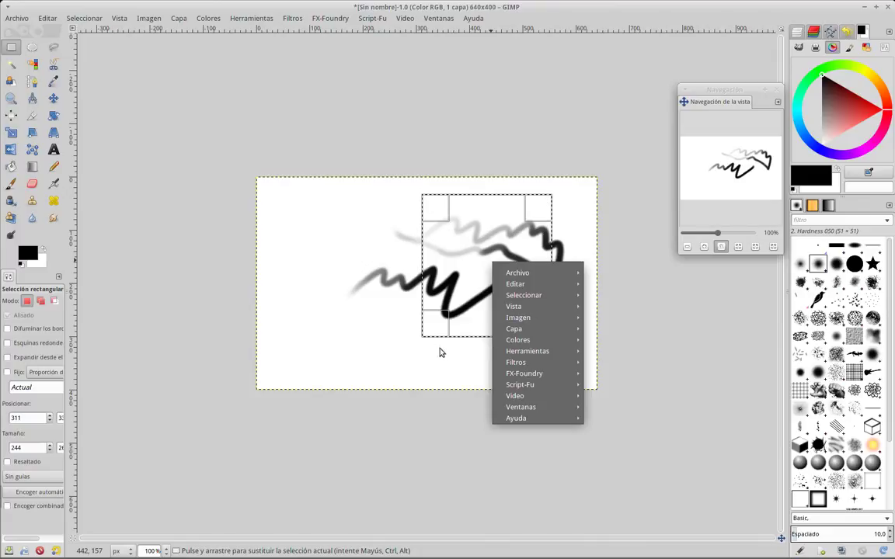
mouse_move(516, 285)
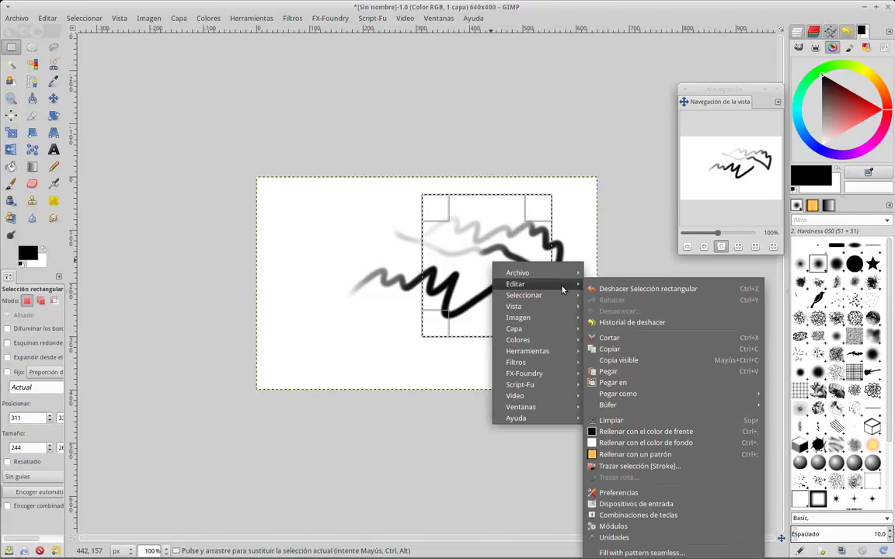
left_click(664, 471)
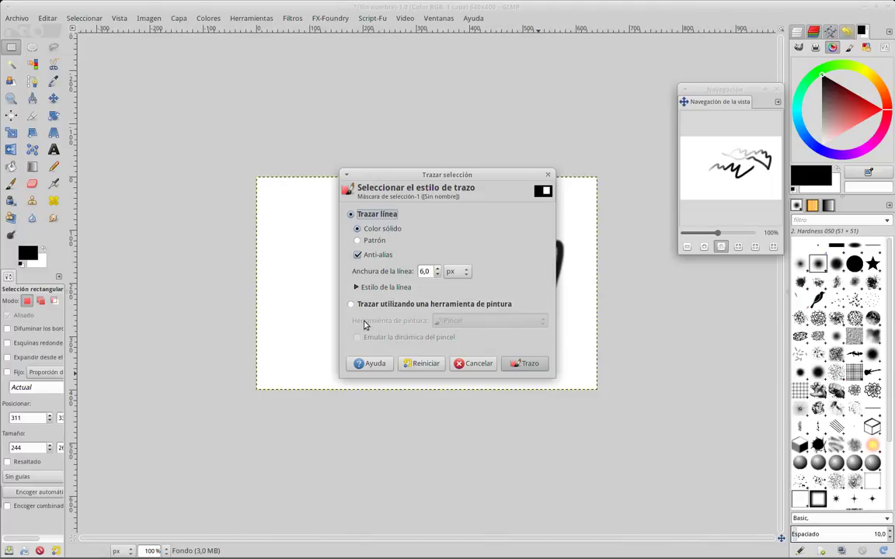
left_click(476, 363)
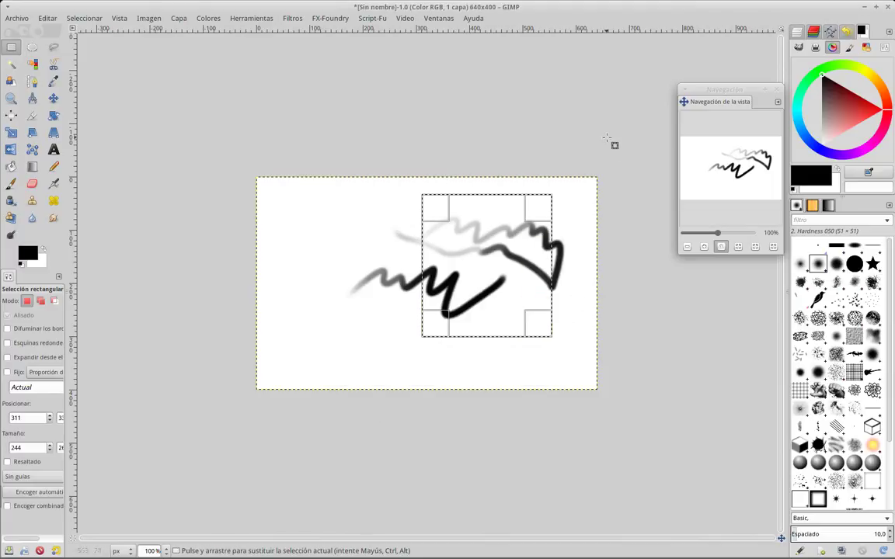
left_click_drag(633, 368, 638, 376)
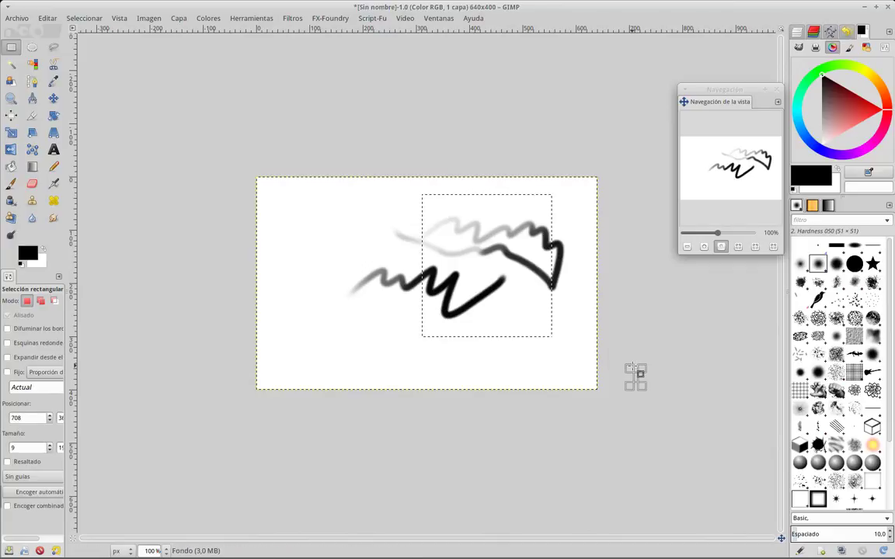